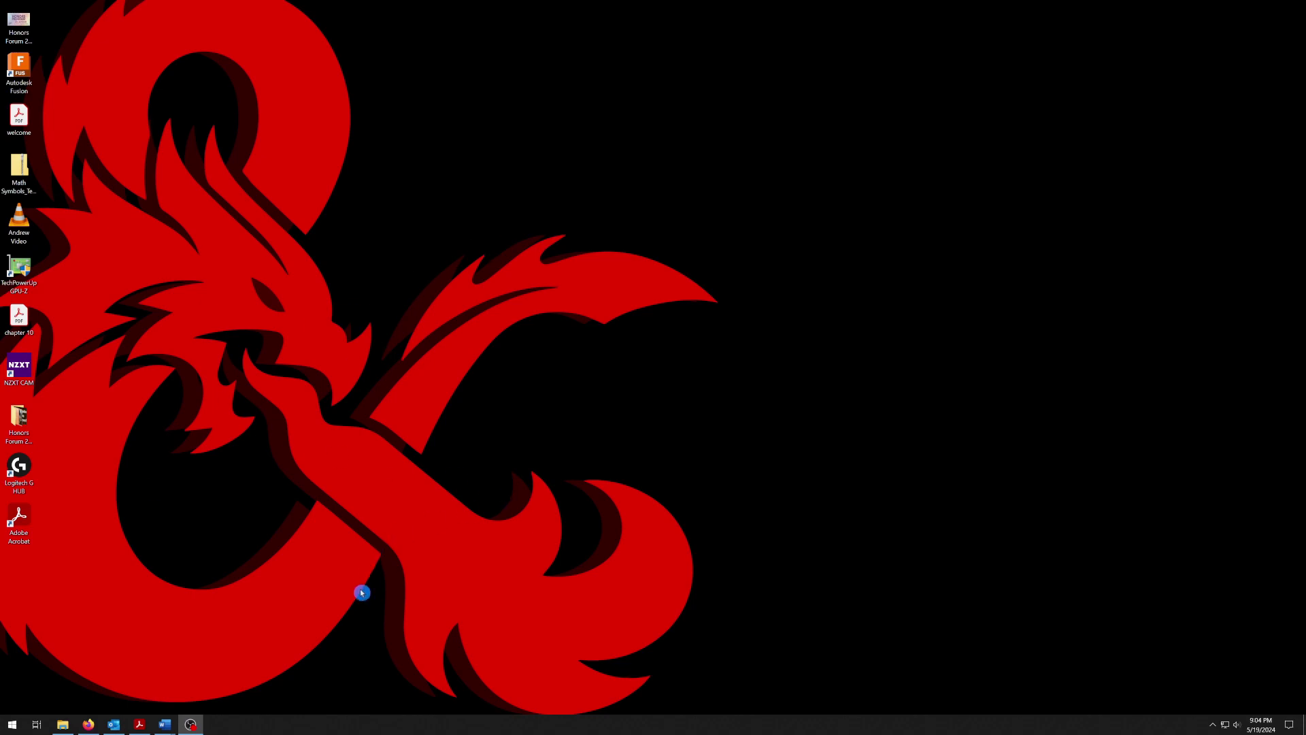
Bring up the WebAssign instructions PDF in Acrobat and follow its getenrolled.com link
click(133, 726)
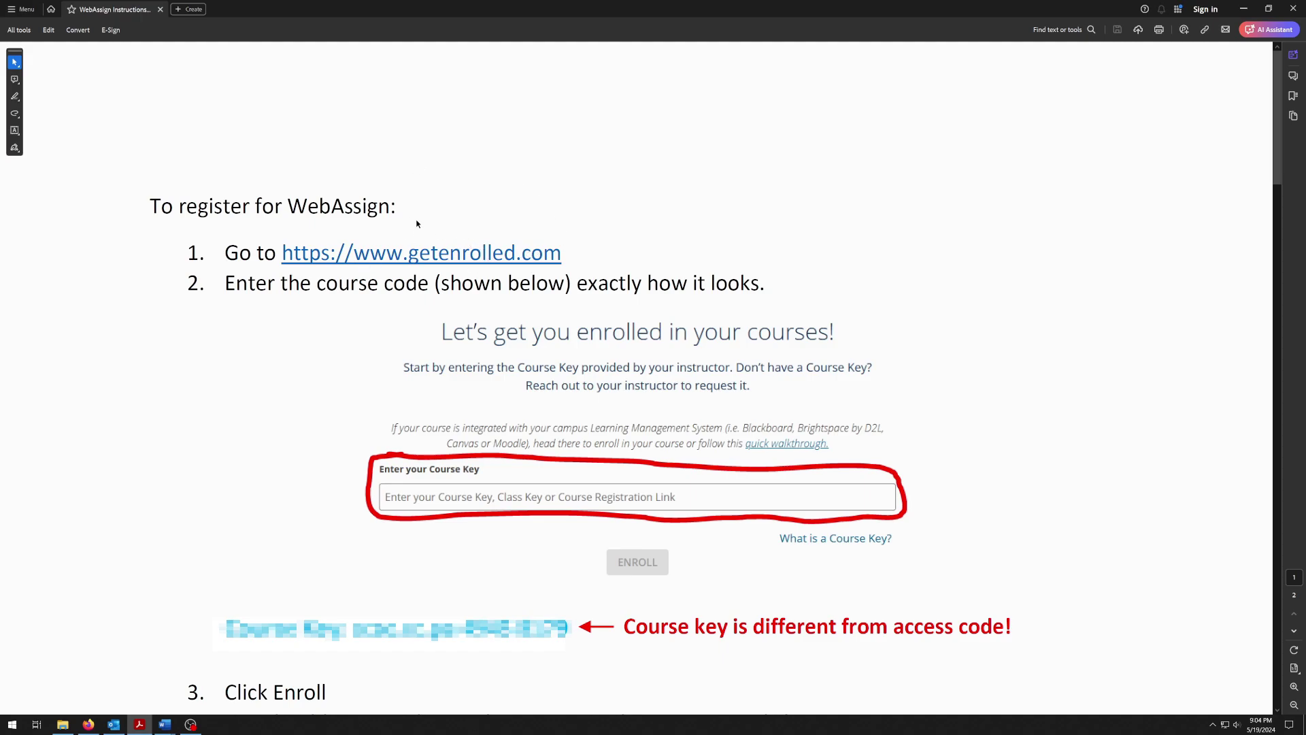
click(415, 258)
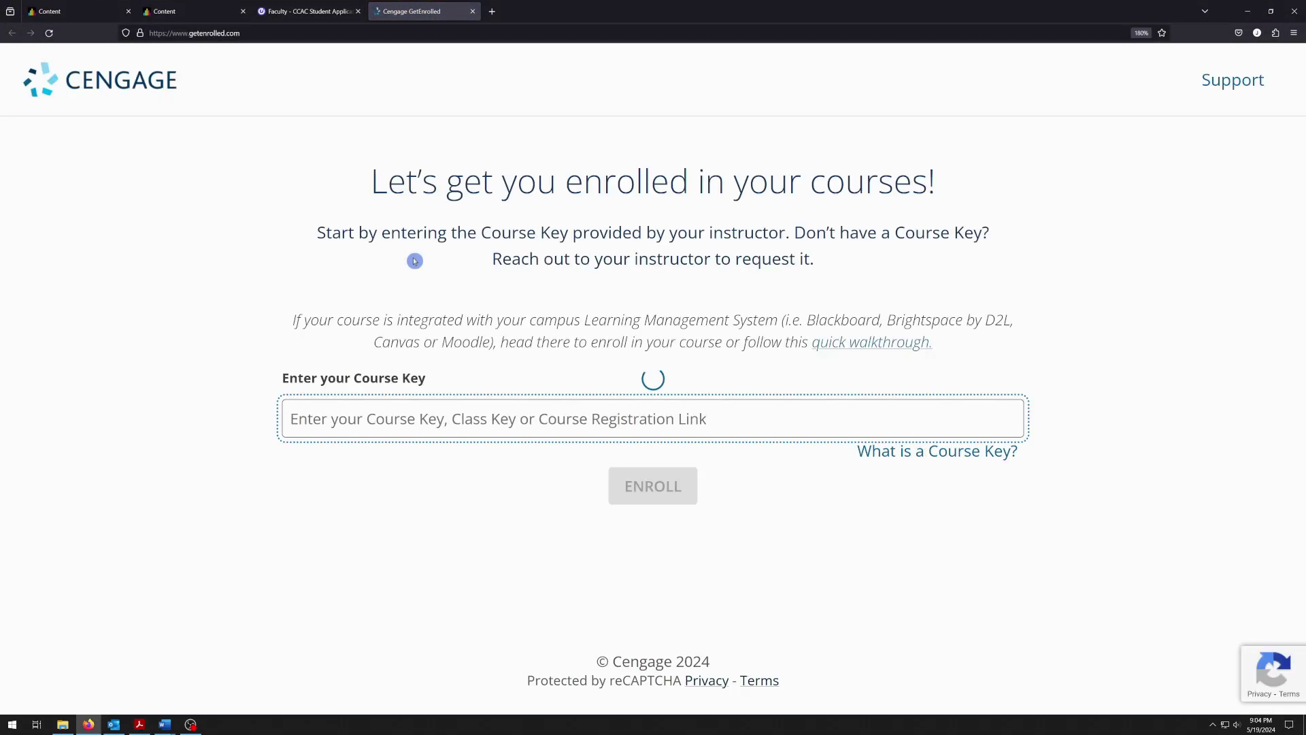
Look up the course key in the instructions PDF and enter it in the Course Key field
click(398, 403)
click(141, 725)
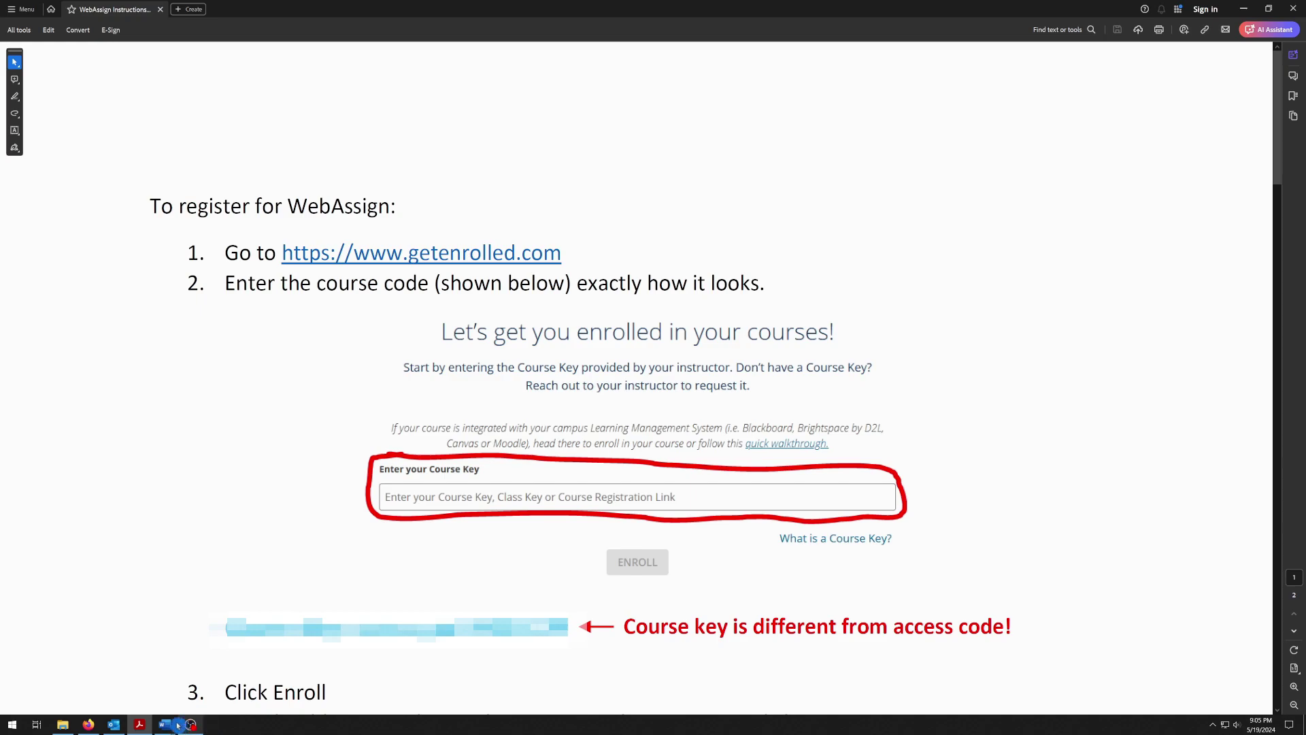
click(89, 724)
click(336, 444)
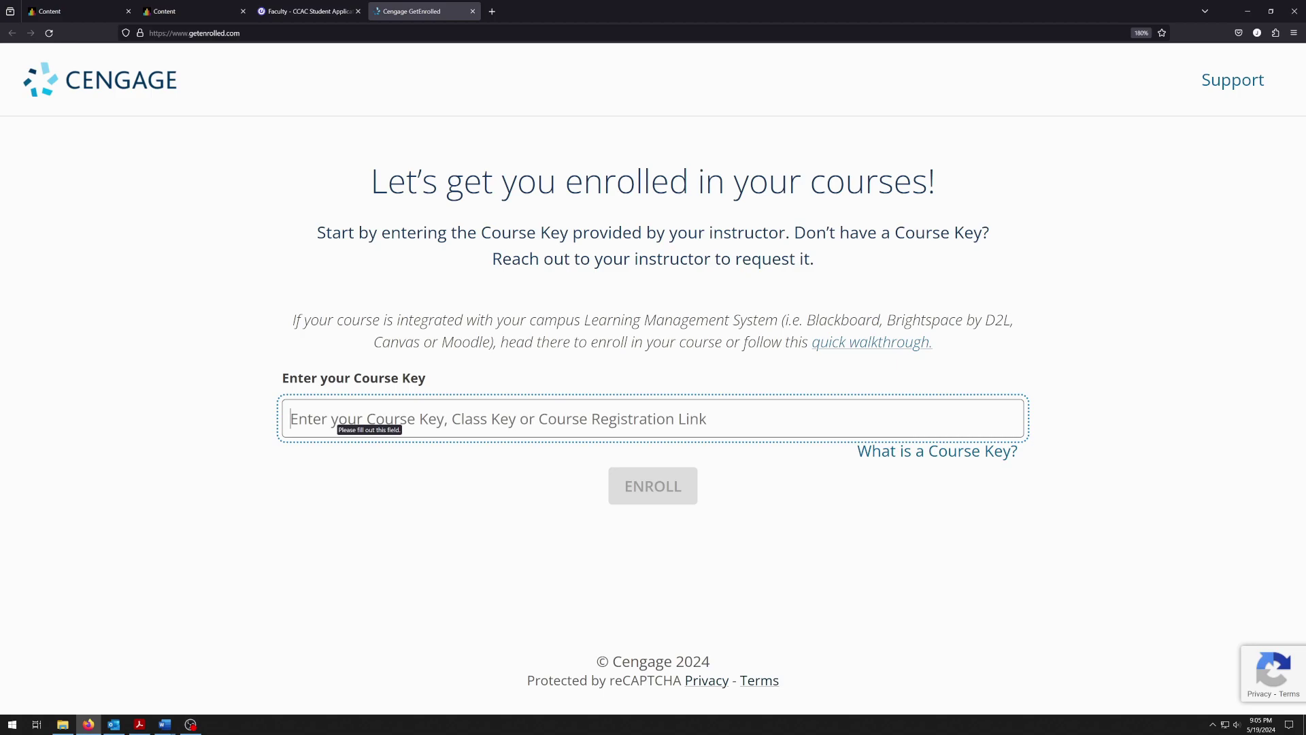
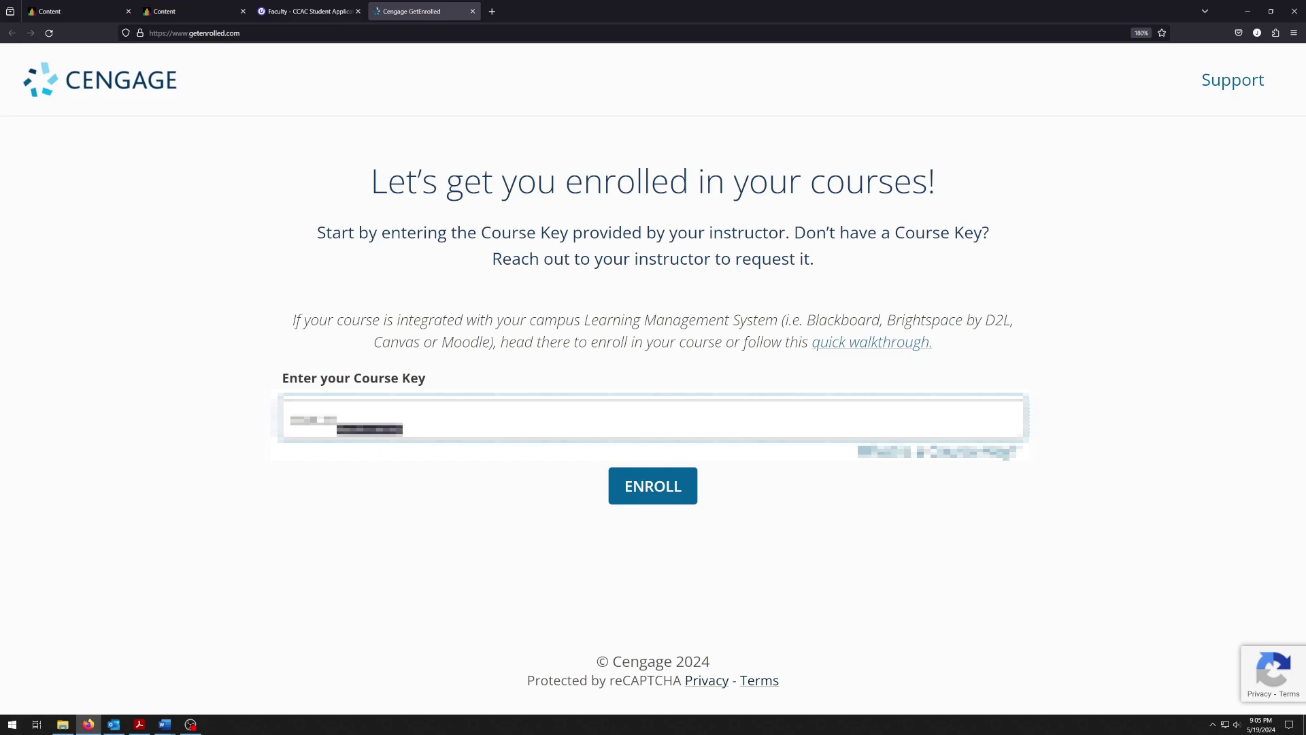
Enroll with the course key and scroll the MAT090 SC02 welcome page down to CONTINUE
click(651, 486)
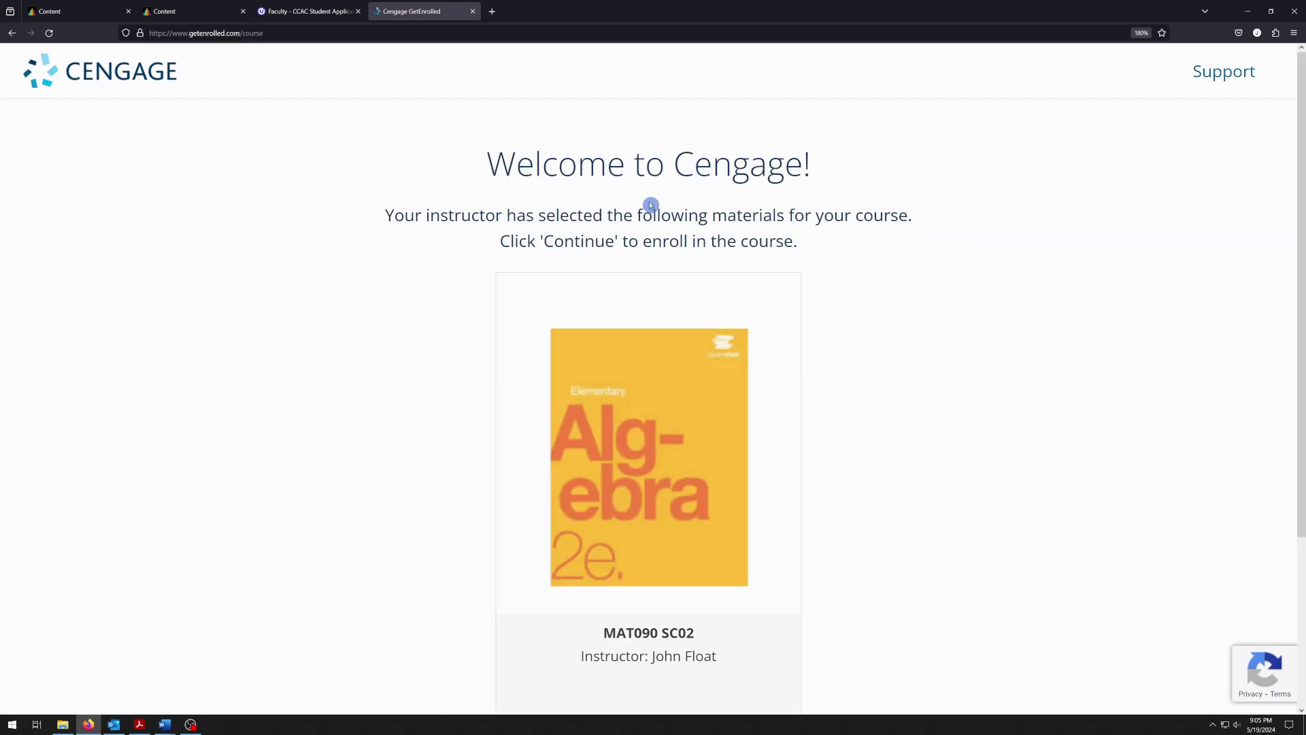
scroll(706, 340, down, 2)
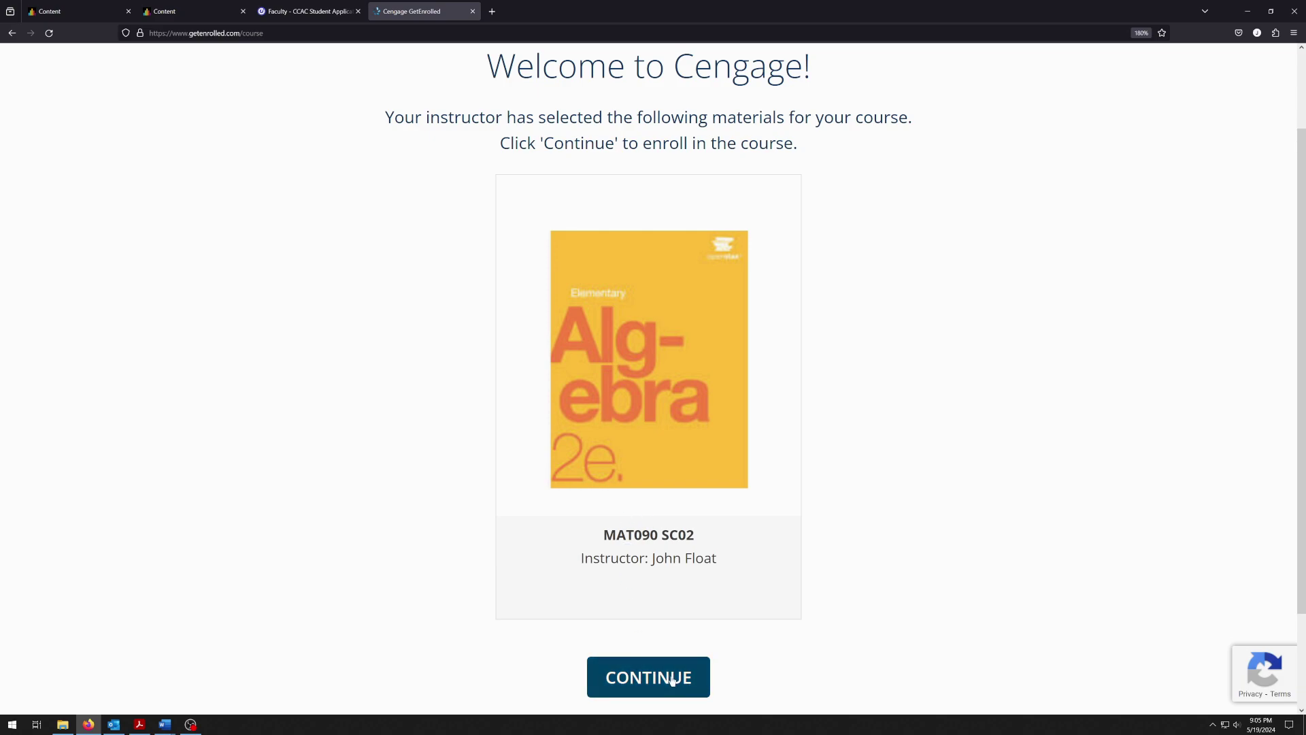
Continue to the Cengage sign-in page, then scroll the instructions PDF down to step 5
click(672, 679)
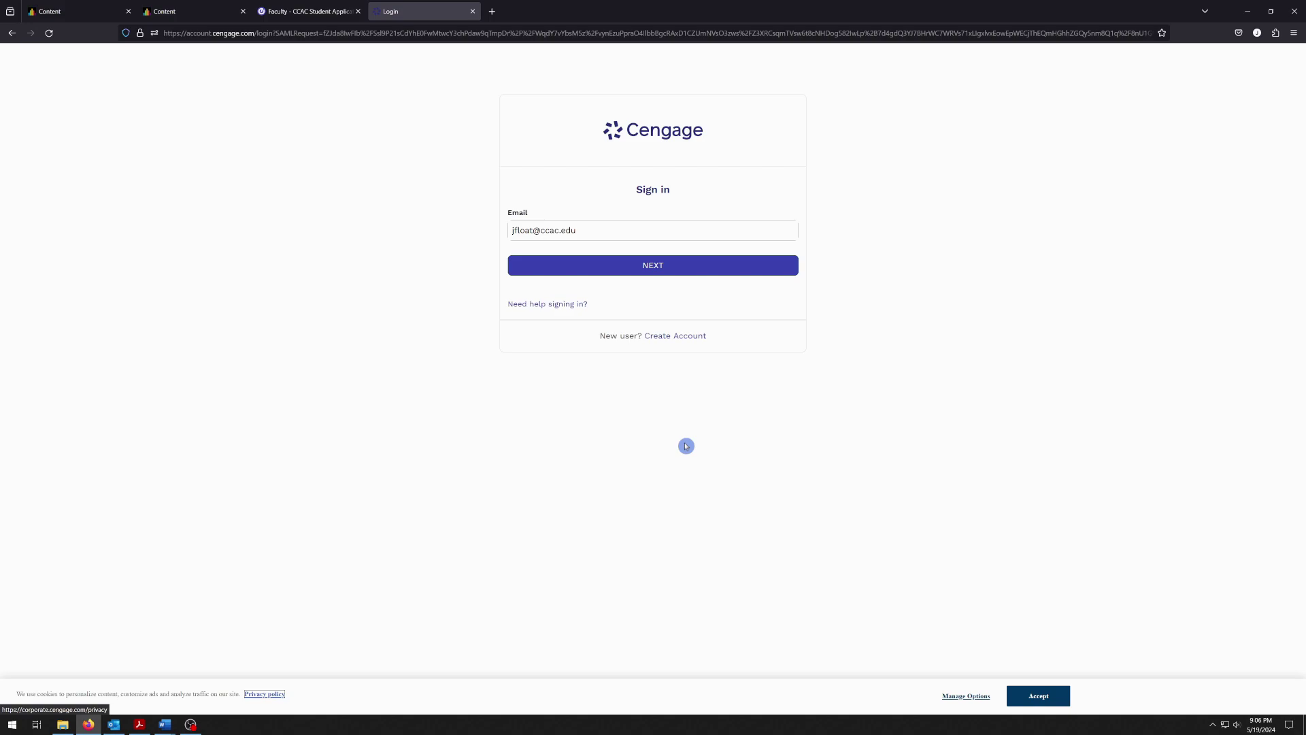
click(140, 724)
scroll(226, 541, down, 2)
scroll(227, 541, down, 9)
scroll(246, 579, down, 3)
scroll(247, 578, down, 3)
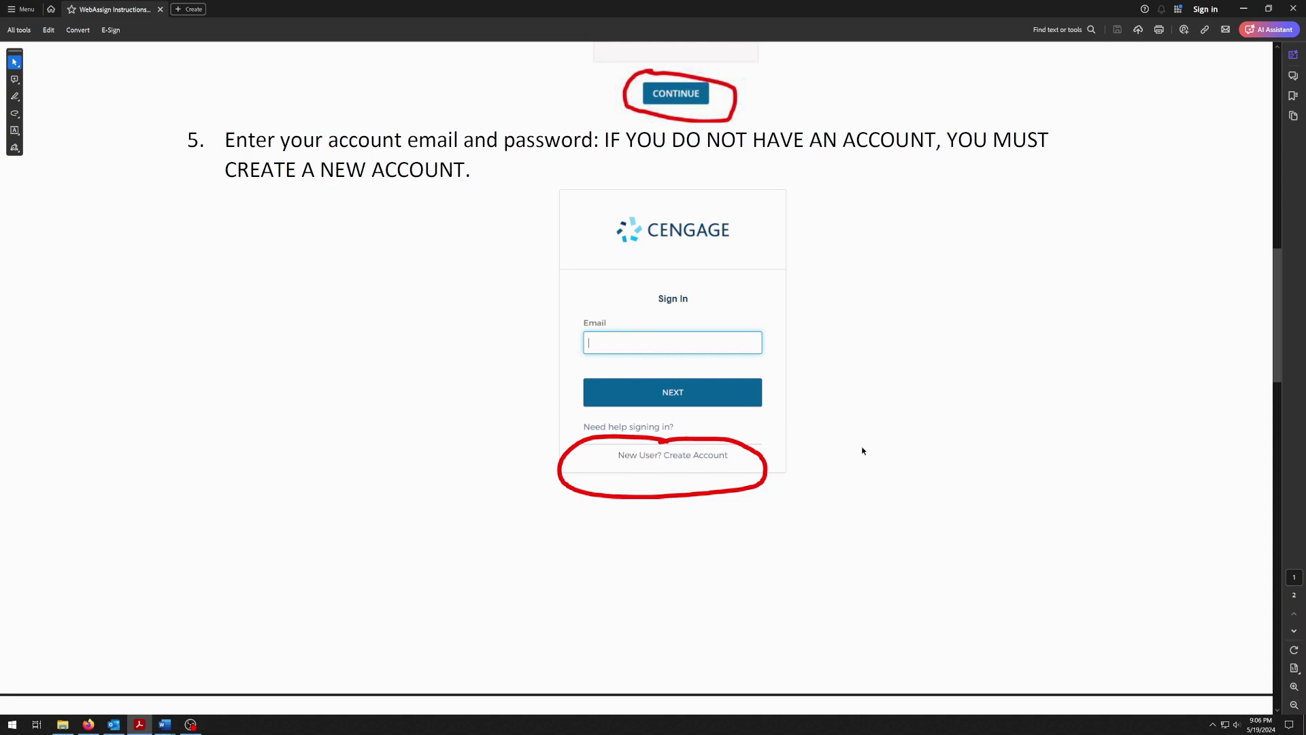
Drag the instructions PDF down to page 2 showing new-account steps a–e
drag(1277, 257, 1284, 423)
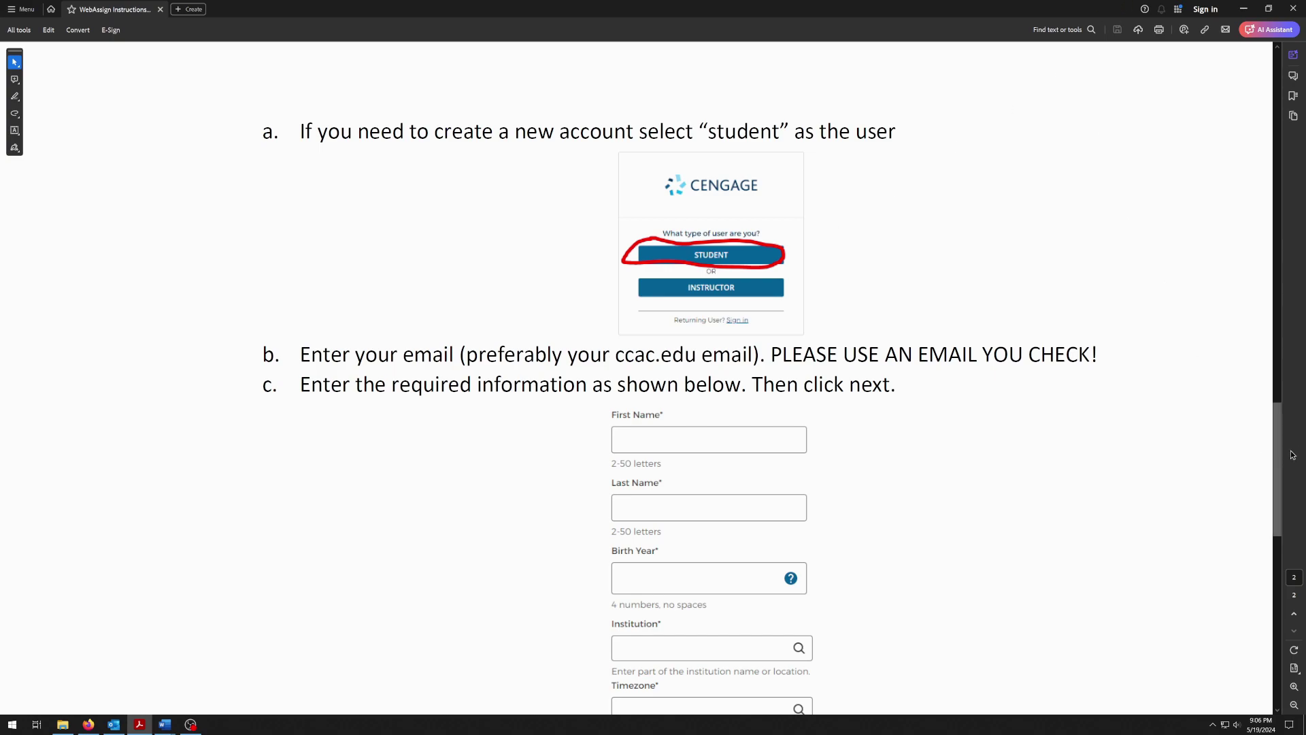
drag(1276, 447, 1272, 497)
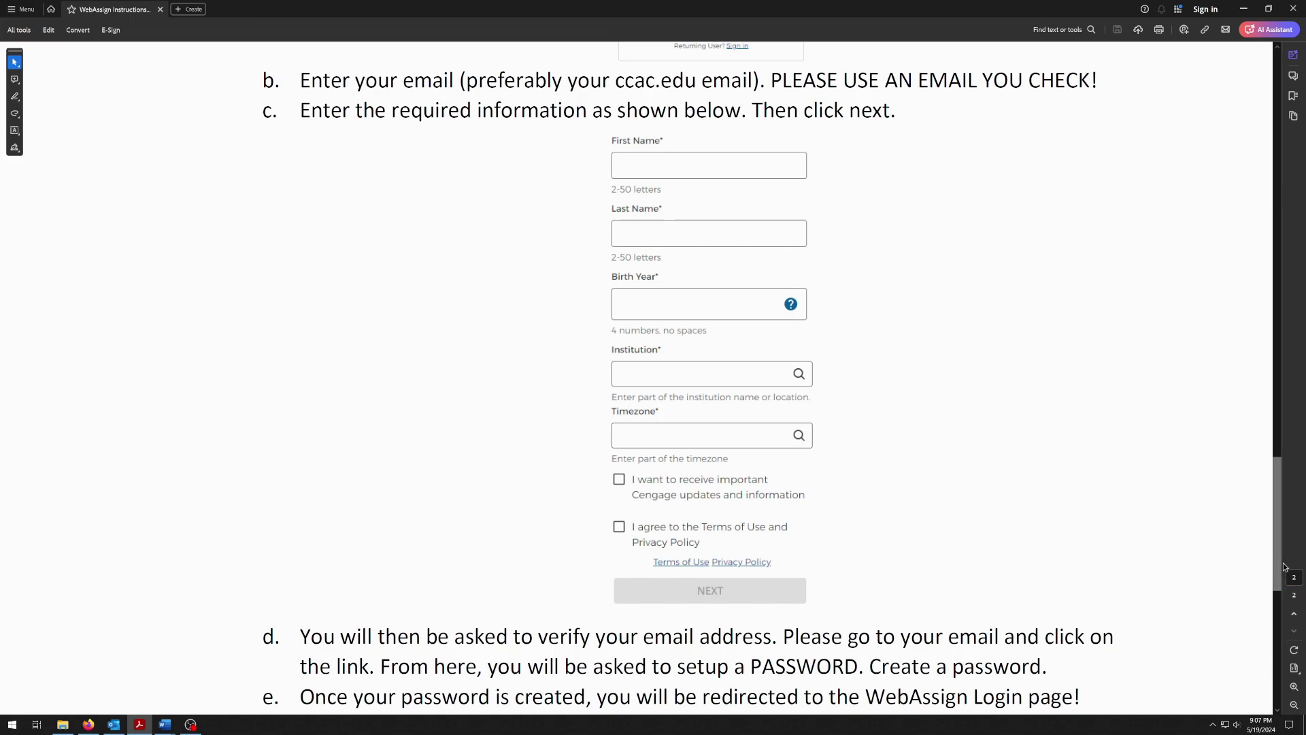
Scroll the instructions PDF down to step 6 and its My Home screenshot
scroll(1288, 613, down, 3)
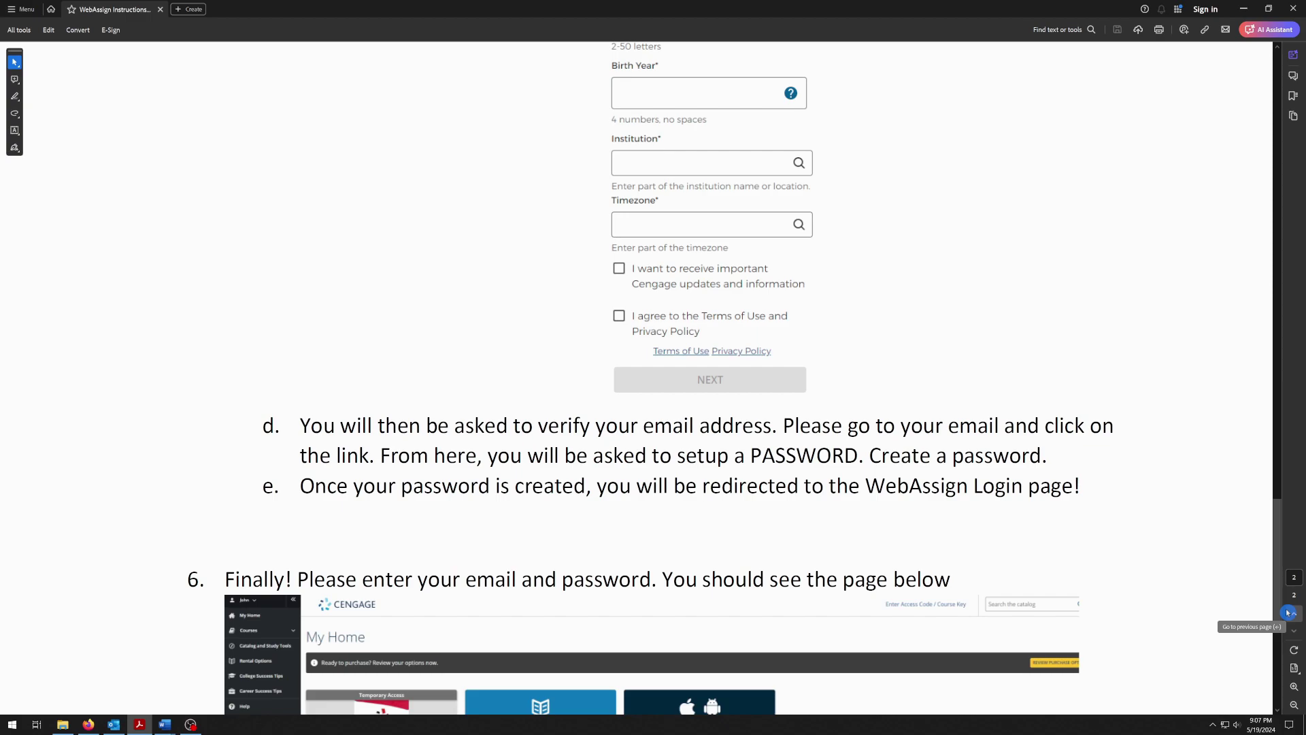
scroll(444, 615, down, 4)
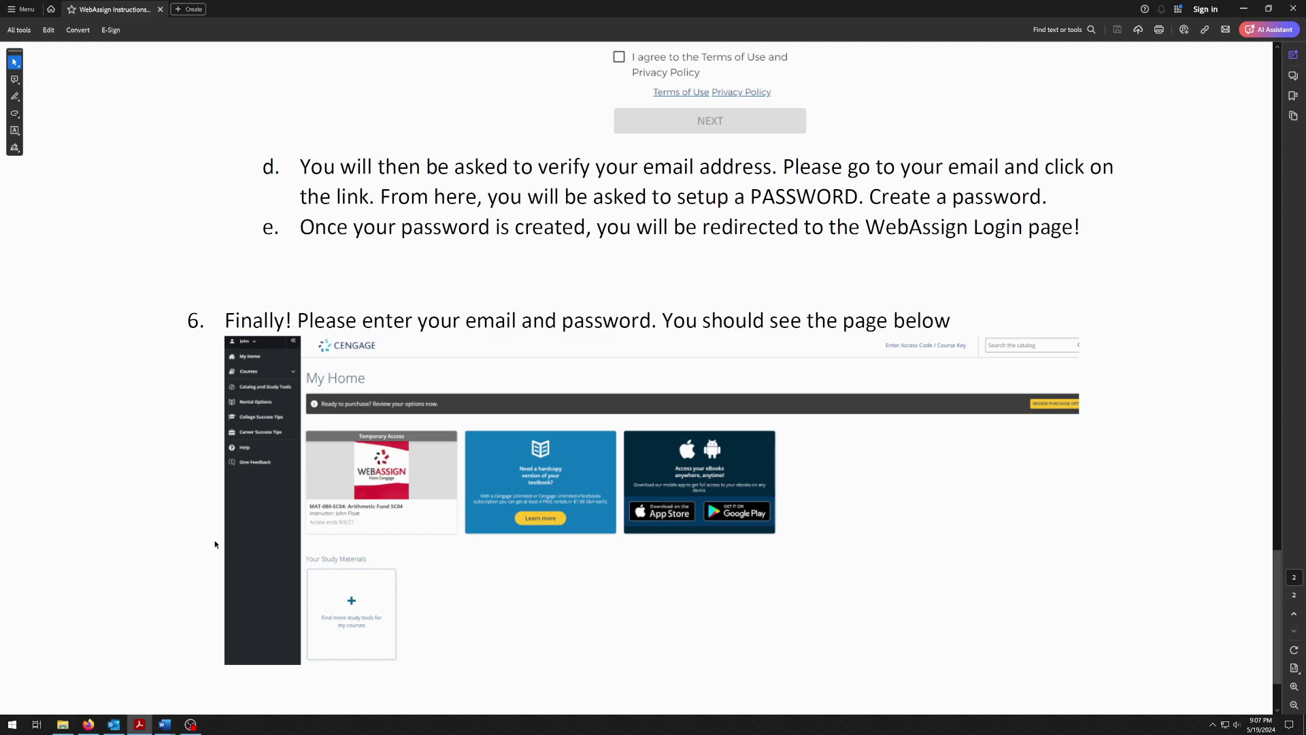
Replace the prefilled sign-in email with a different e-mail address and continue
click(89, 723)
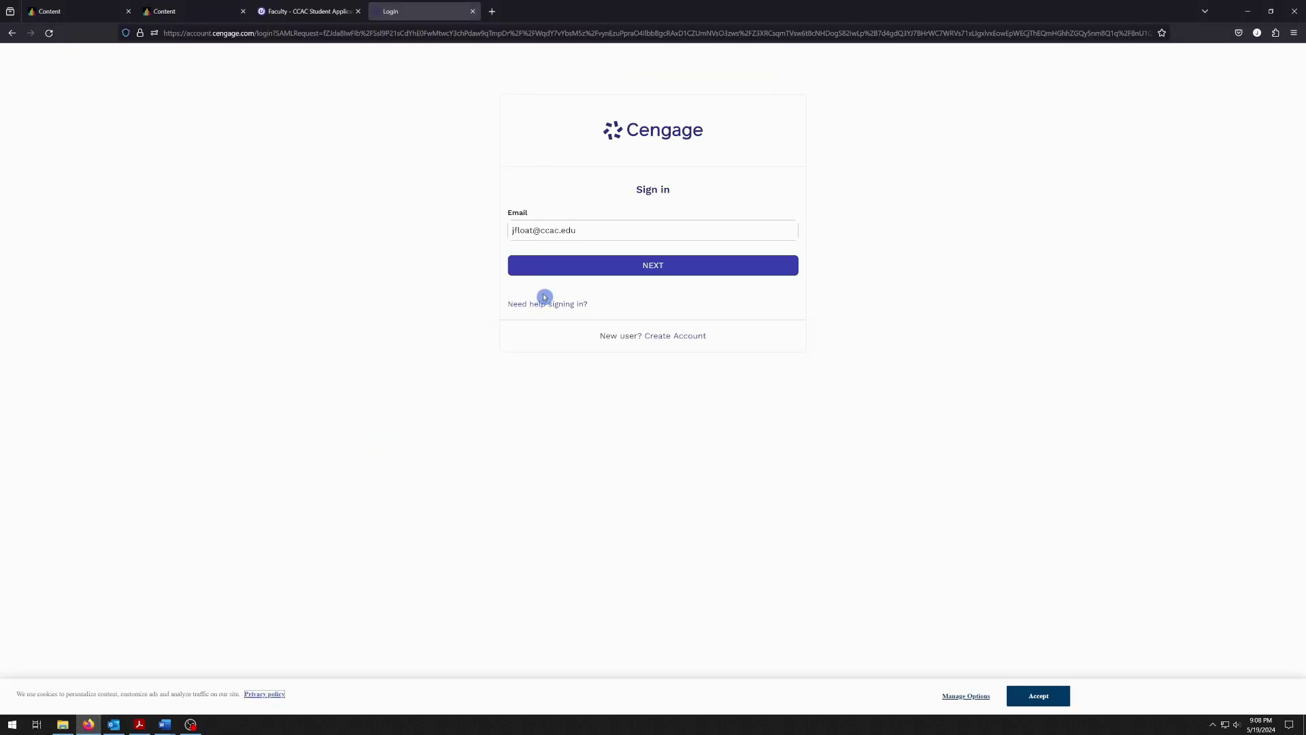
click(589, 238)
drag(578, 231, 419, 238)
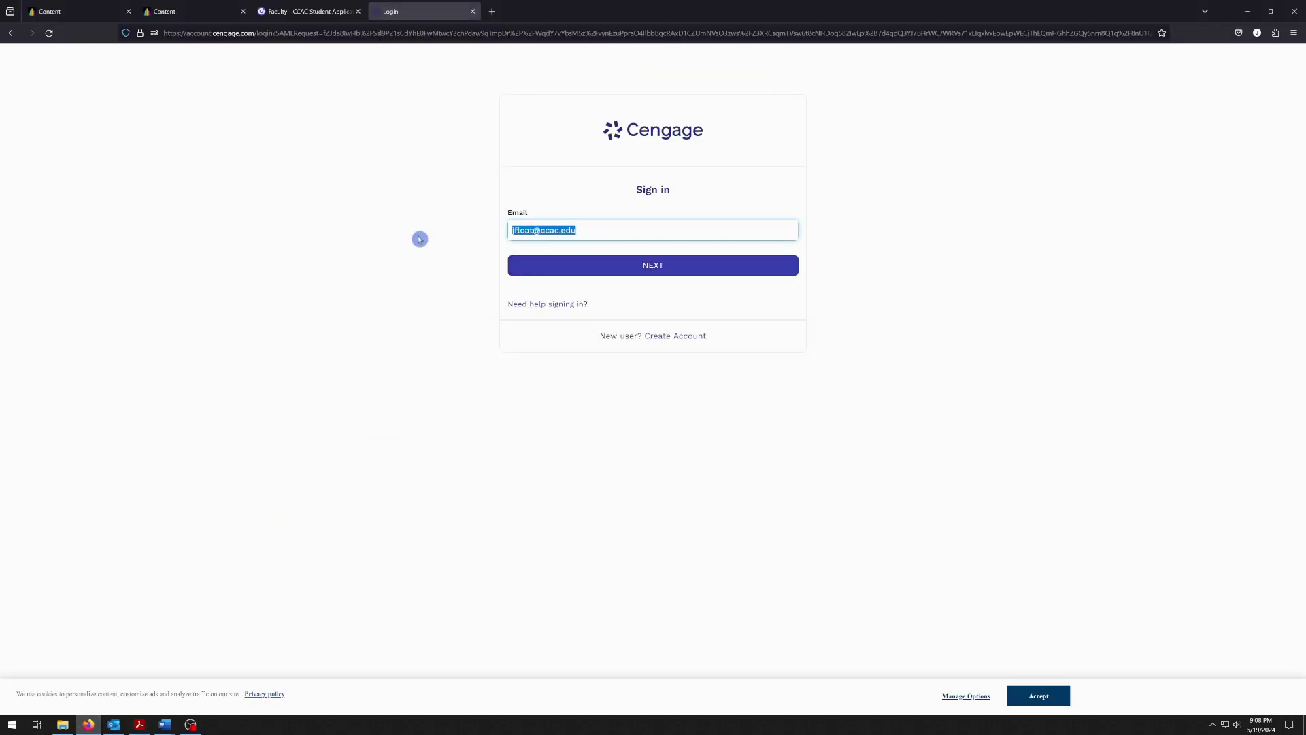
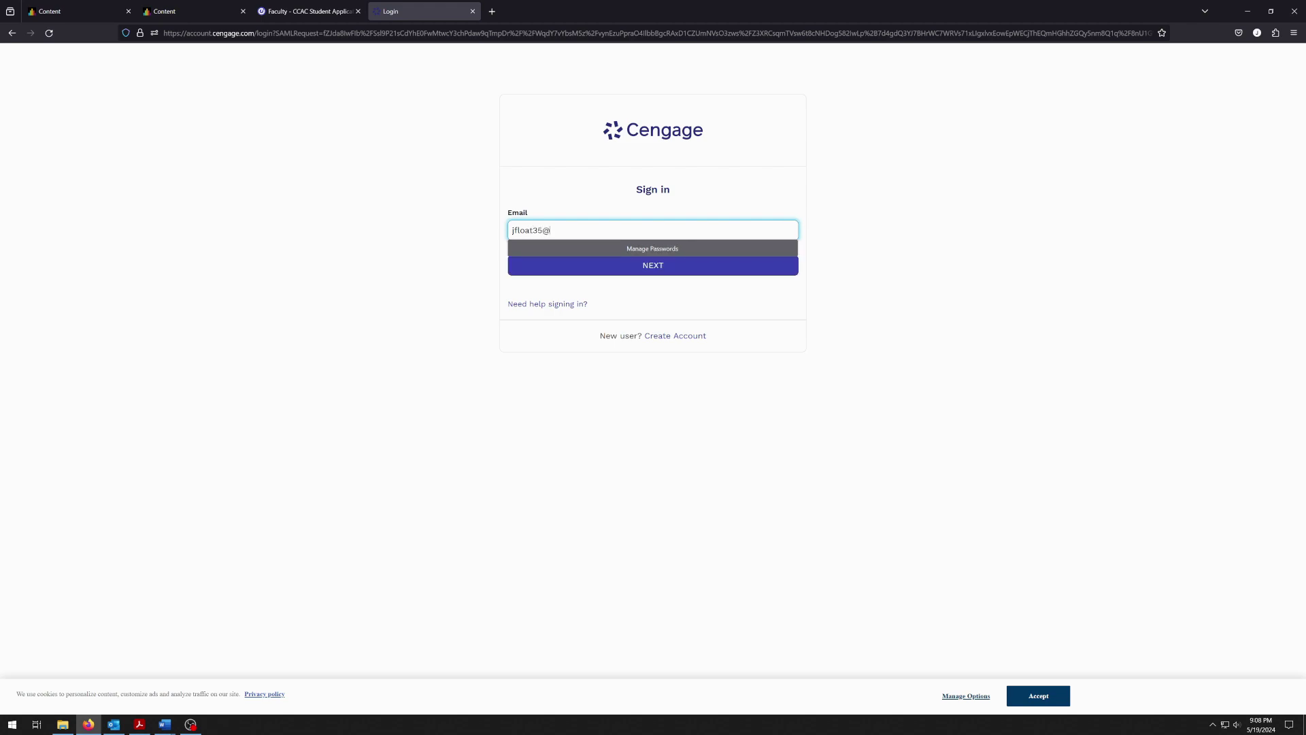
click(262, 259)
click(605, 269)
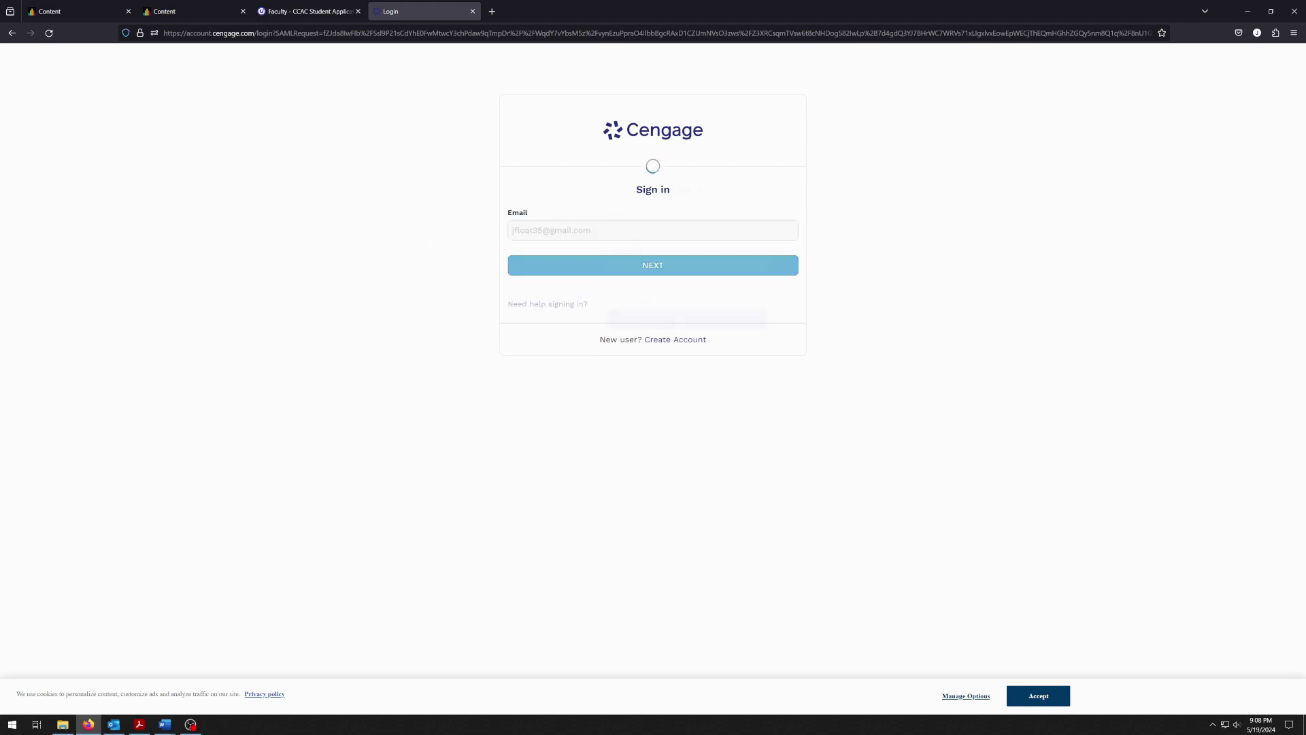
Enter the account password, sign in, and decline saving the password
click(605, 268)
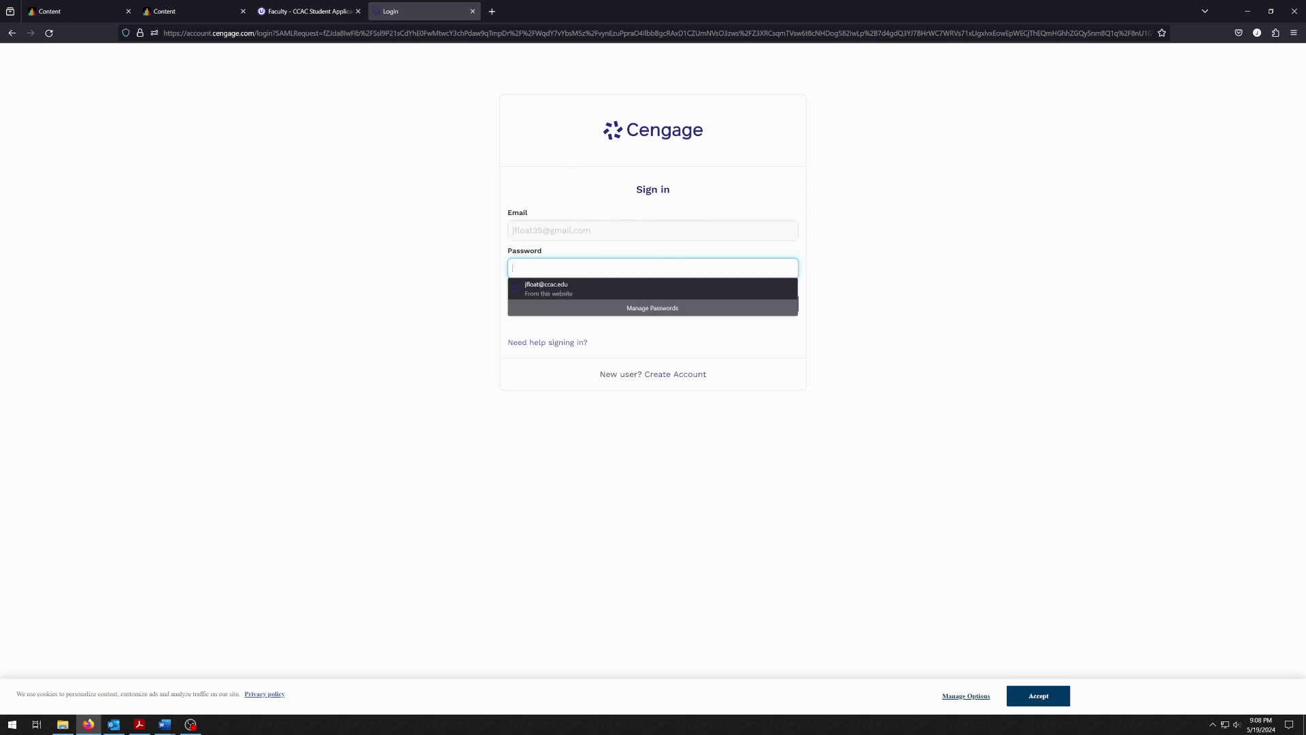
text(••••••••)
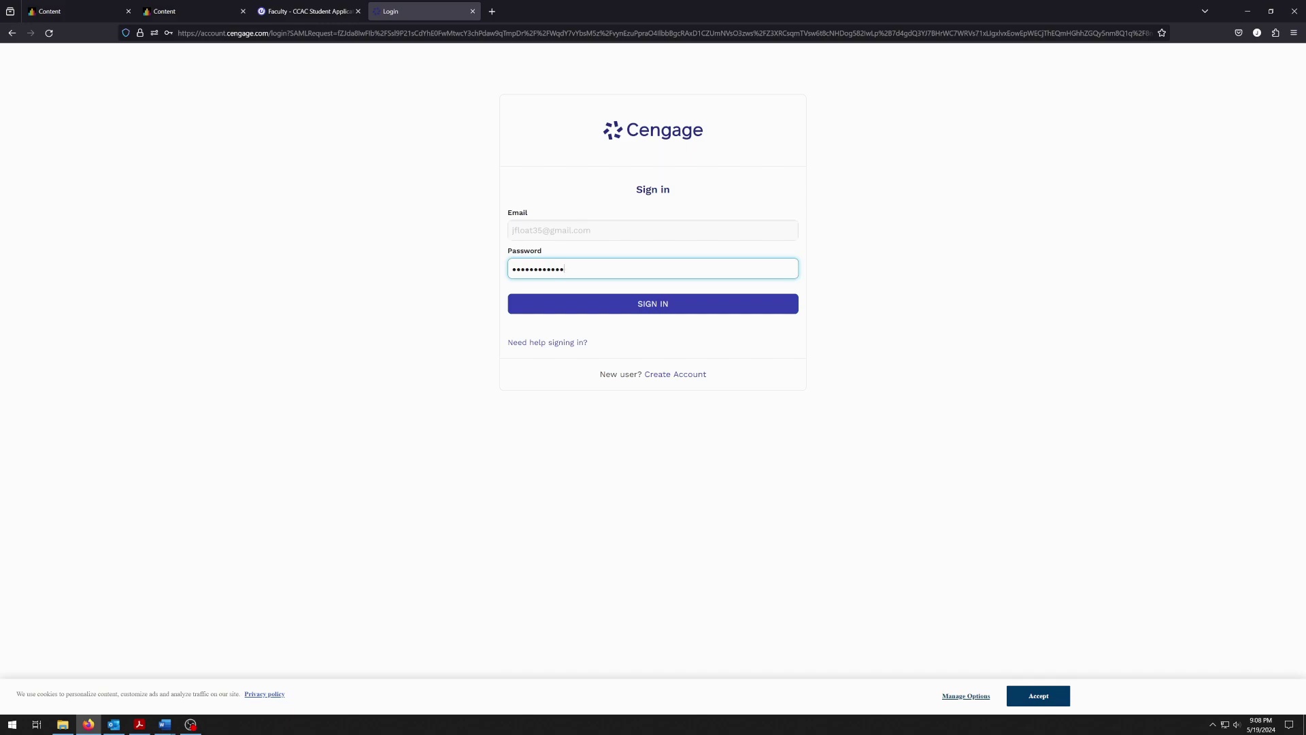
click(636, 304)
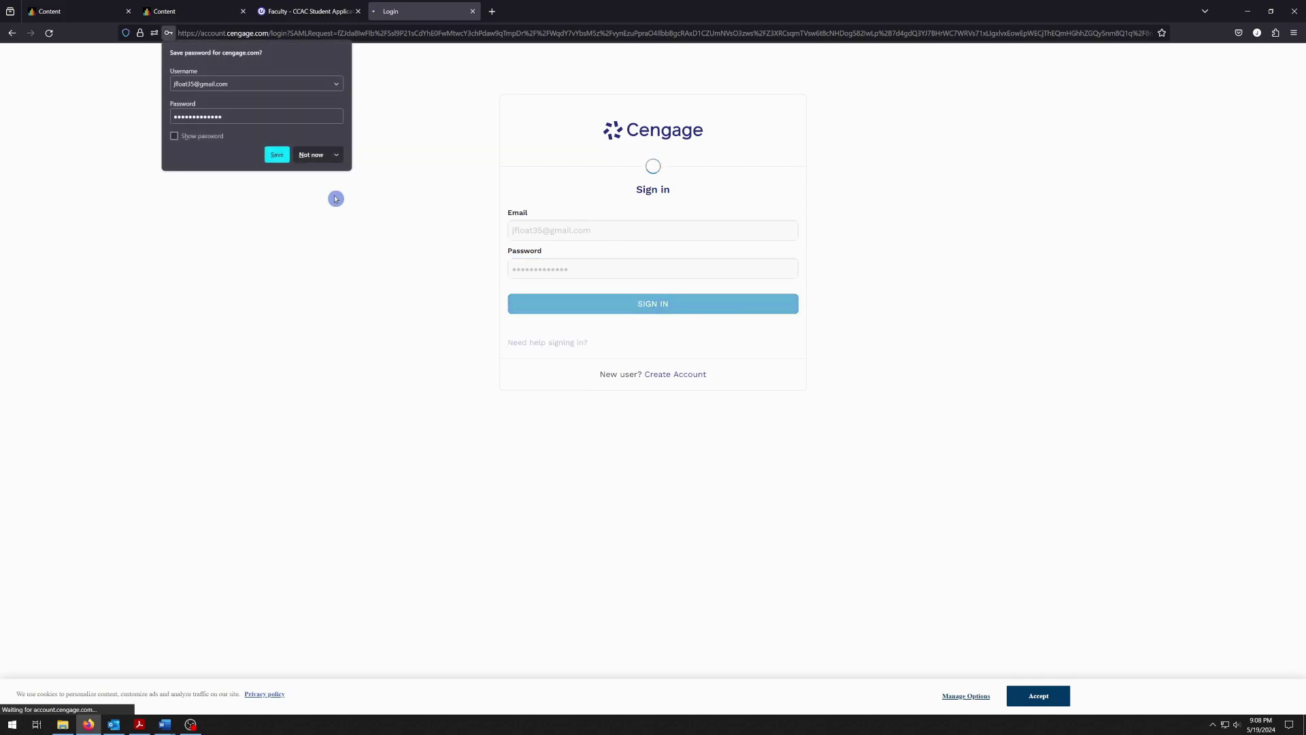
click(313, 154)
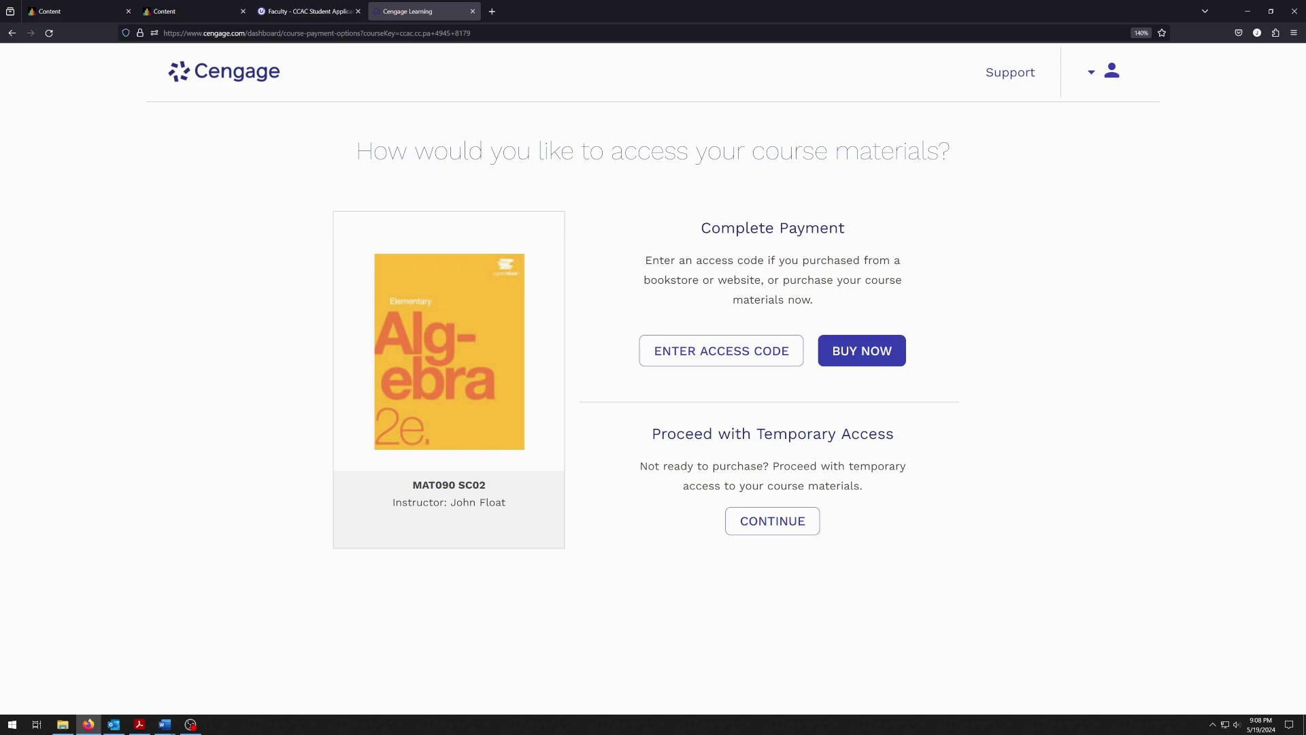
Choose temporary access and open the MAT090 SC02 course in WebAssign
click(803, 525)
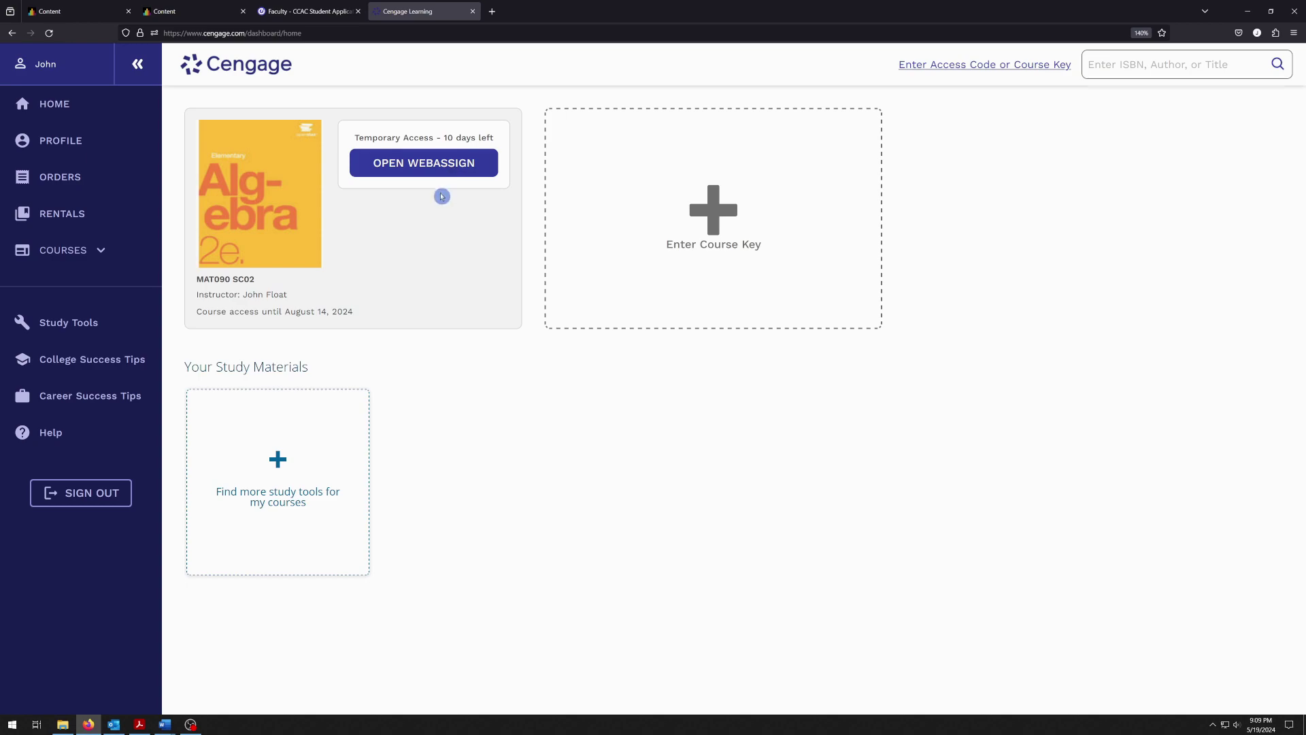
click(398, 172)
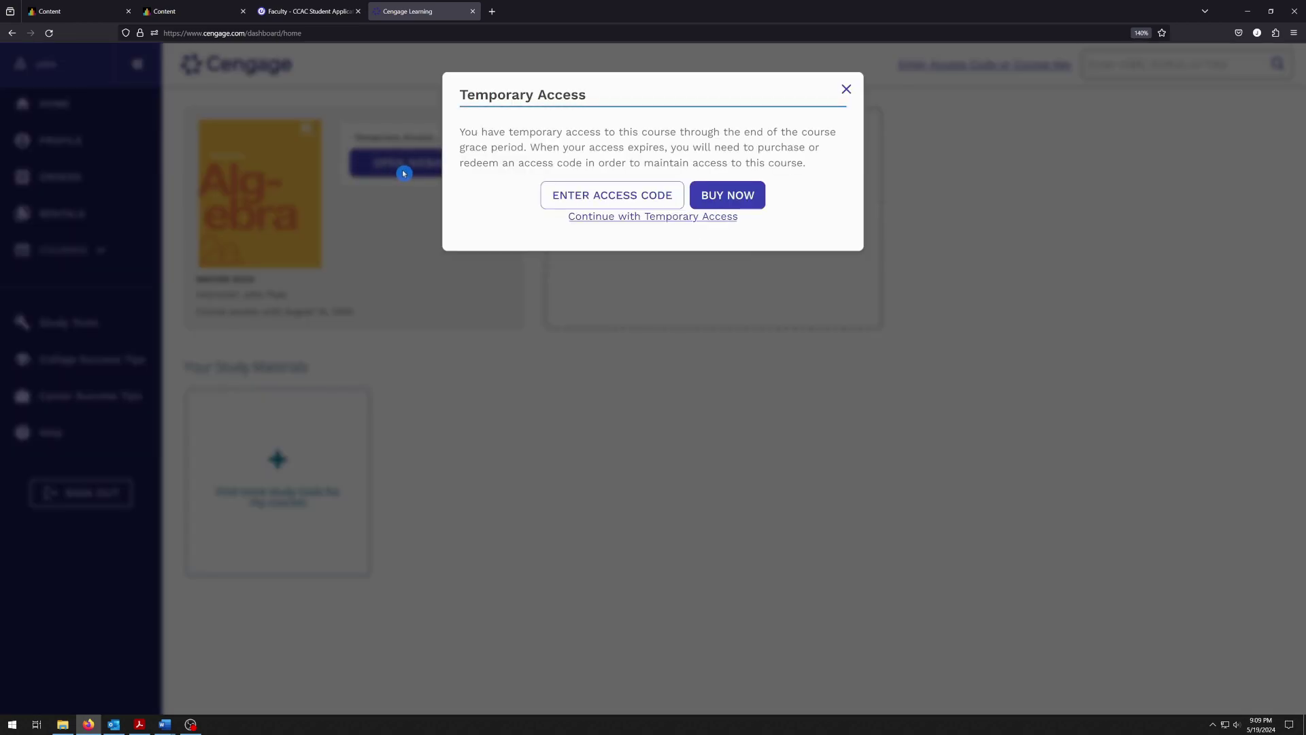
click(669, 218)
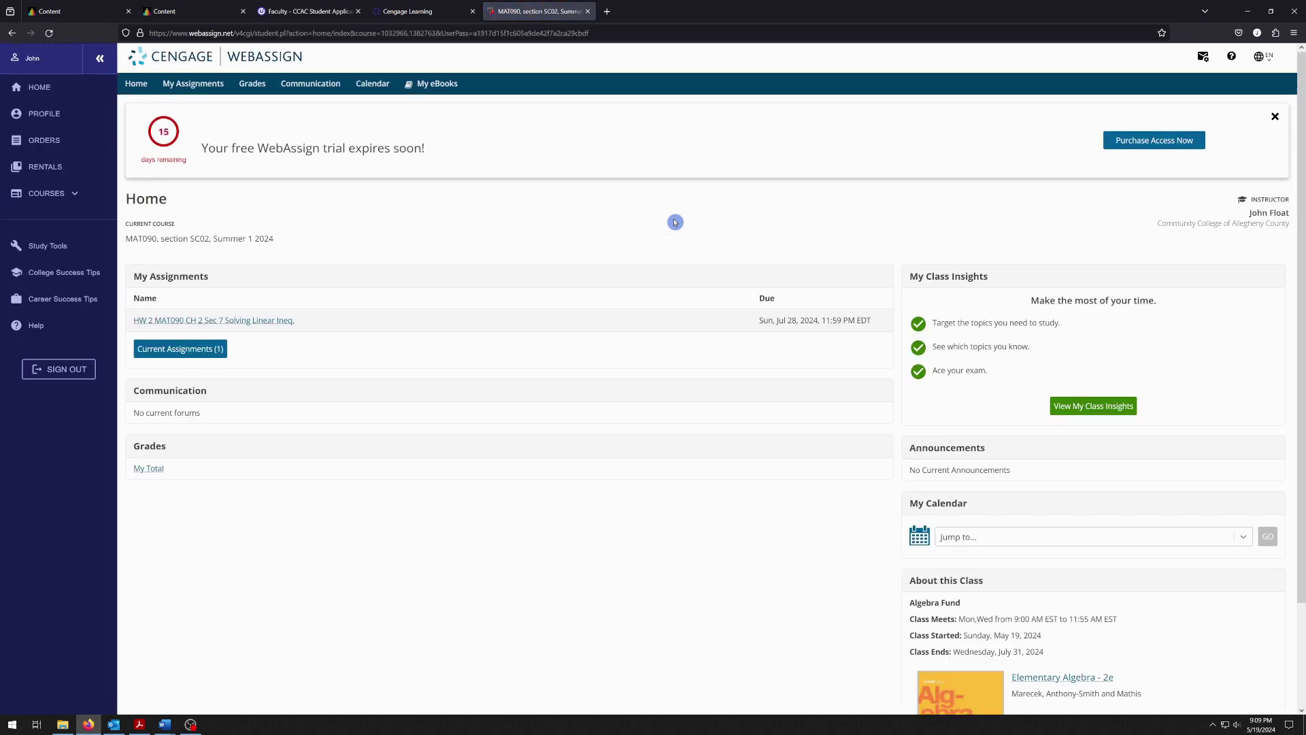
Zoom the WebAssign course home to 170% and scroll down and back up
key(ctrl+plus)
key(ctrl+plus)
key(ctrl+plus)
key(ctrl+plus)
key(ctrl+plus)
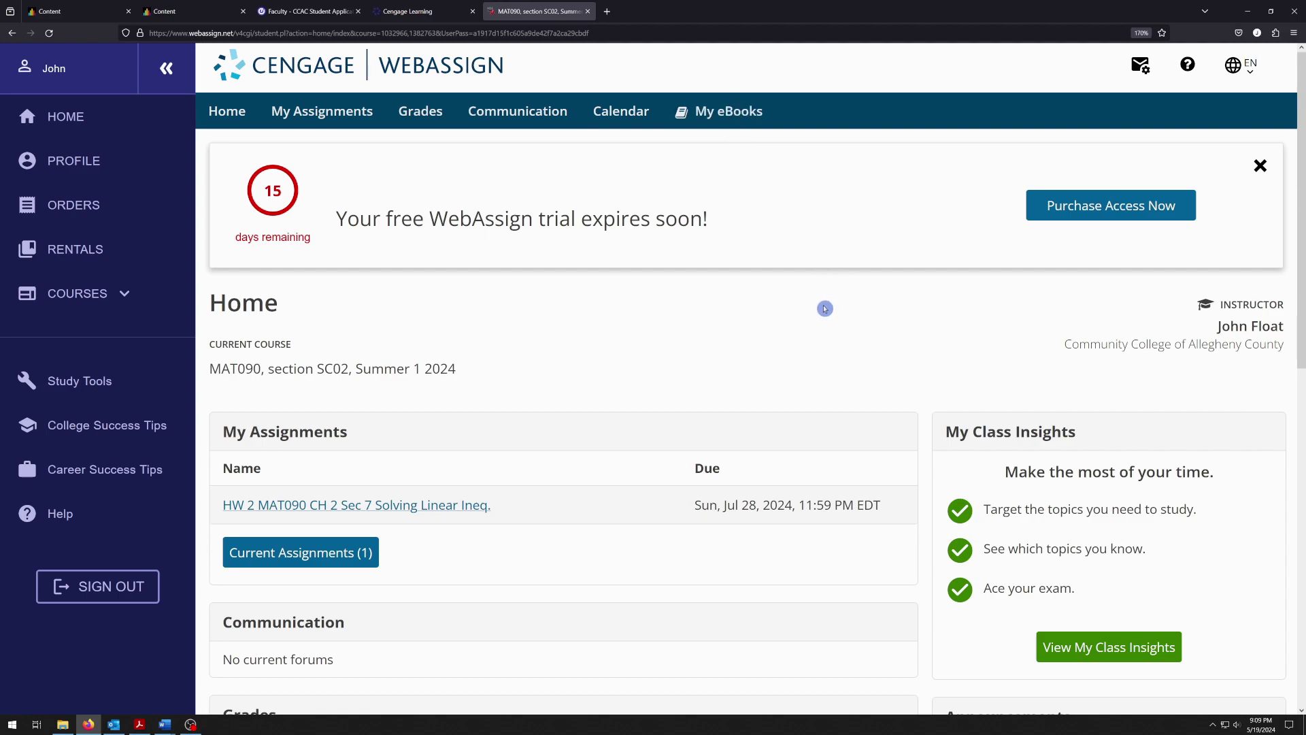
scroll(825, 308, down, 10)
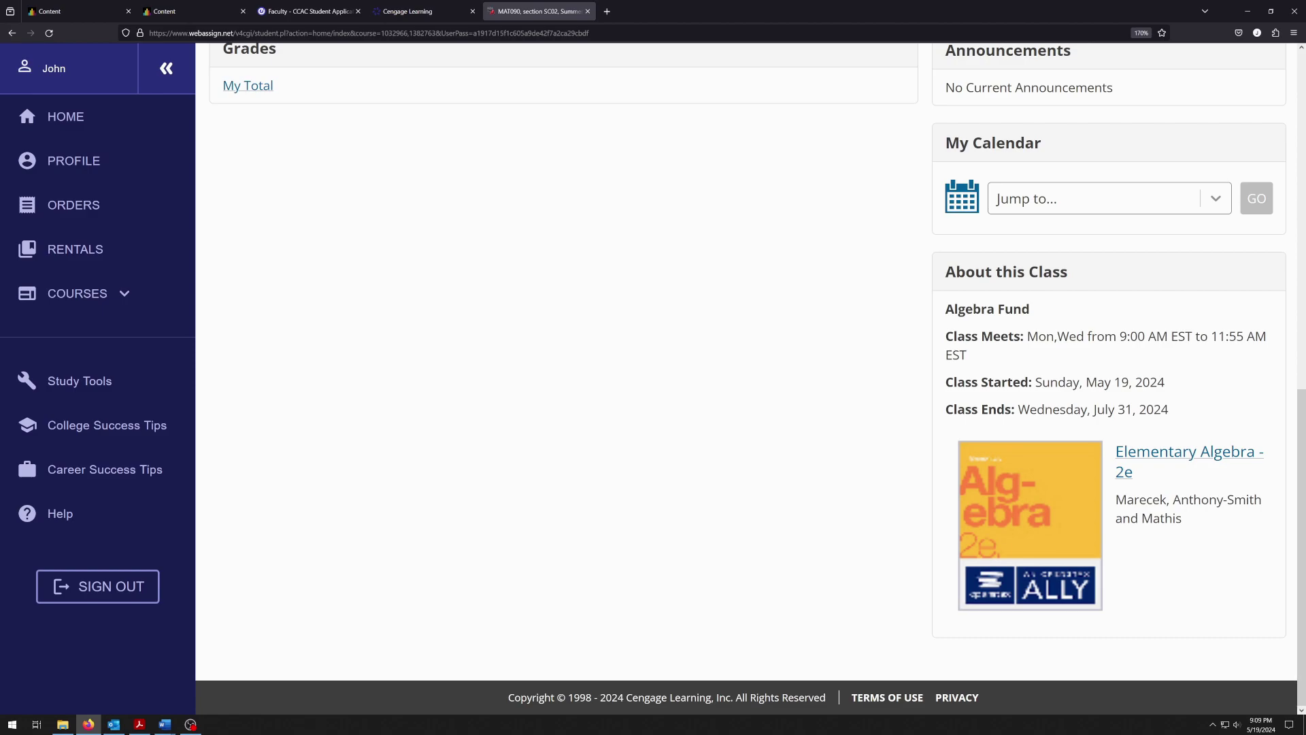
scroll(776, 417, up, 10)
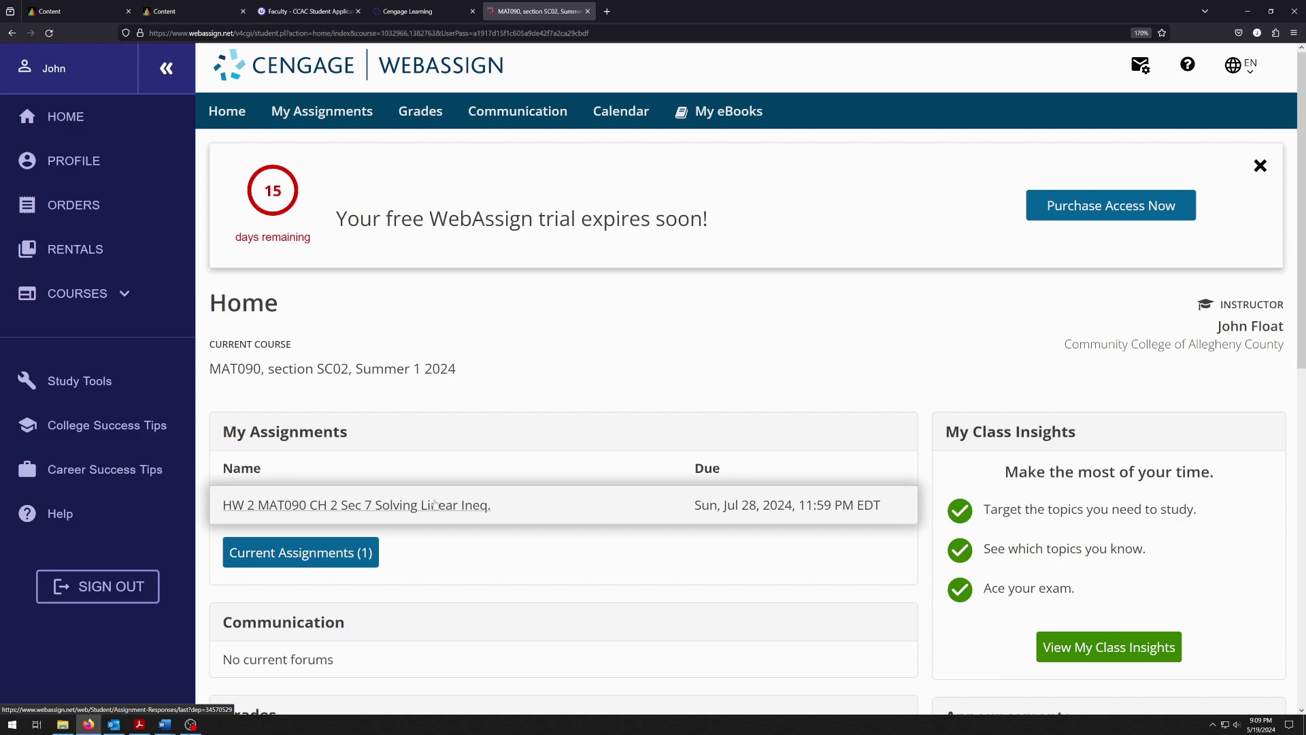
Open the HW 2 Solving Linear Ineq. homework, close the trial banner and highlight its title
click(426, 504)
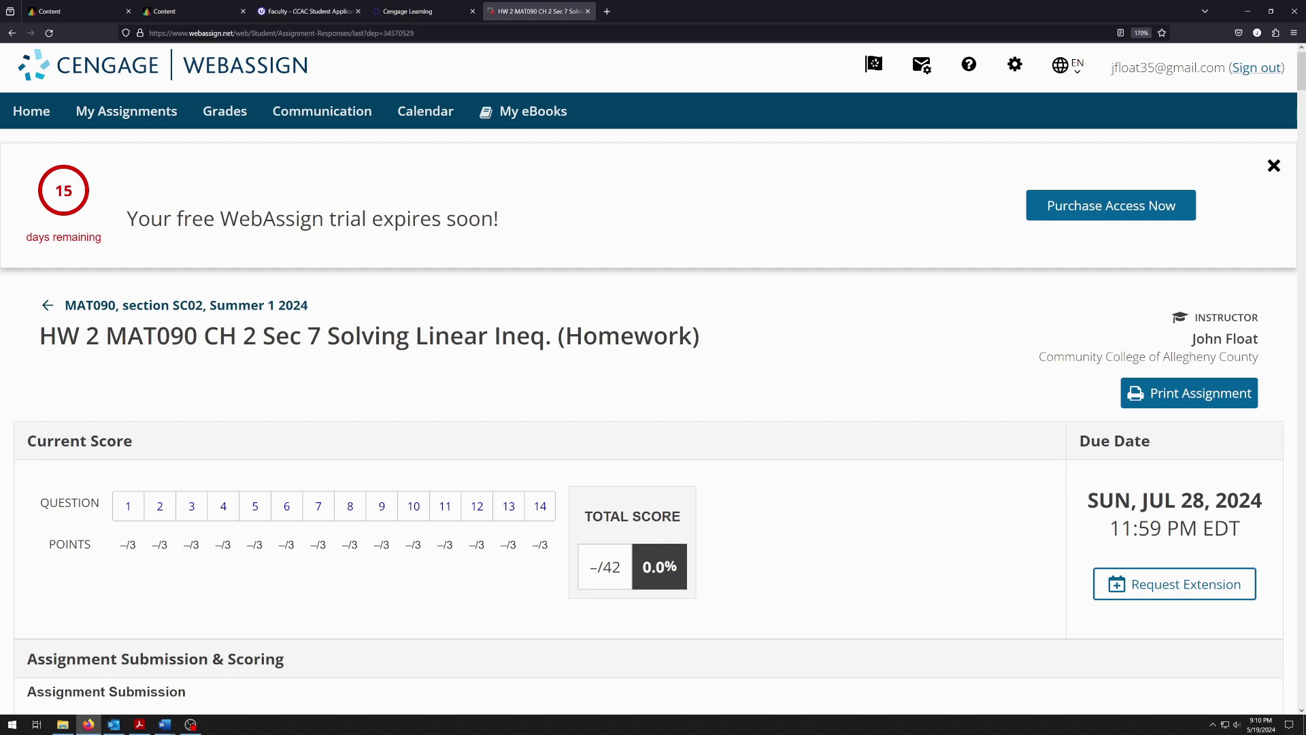
click(1273, 166)
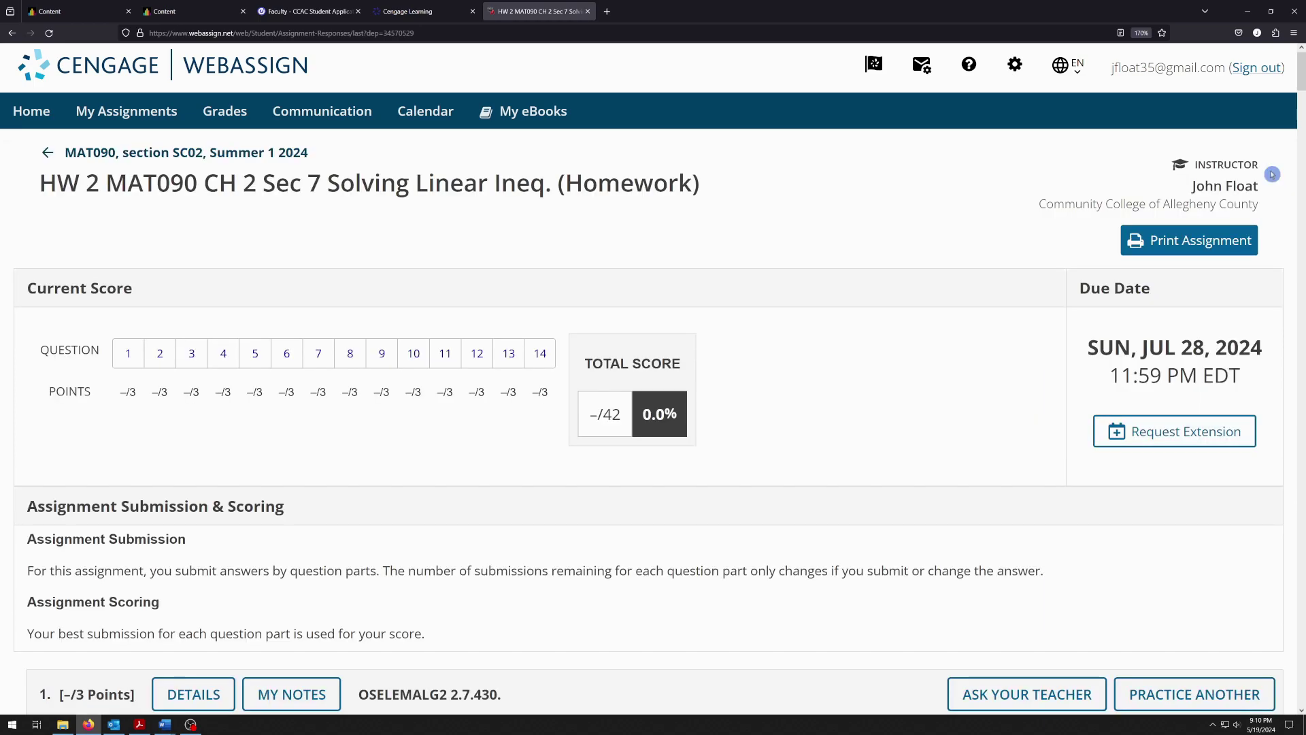
drag(35, 185, 545, 186)
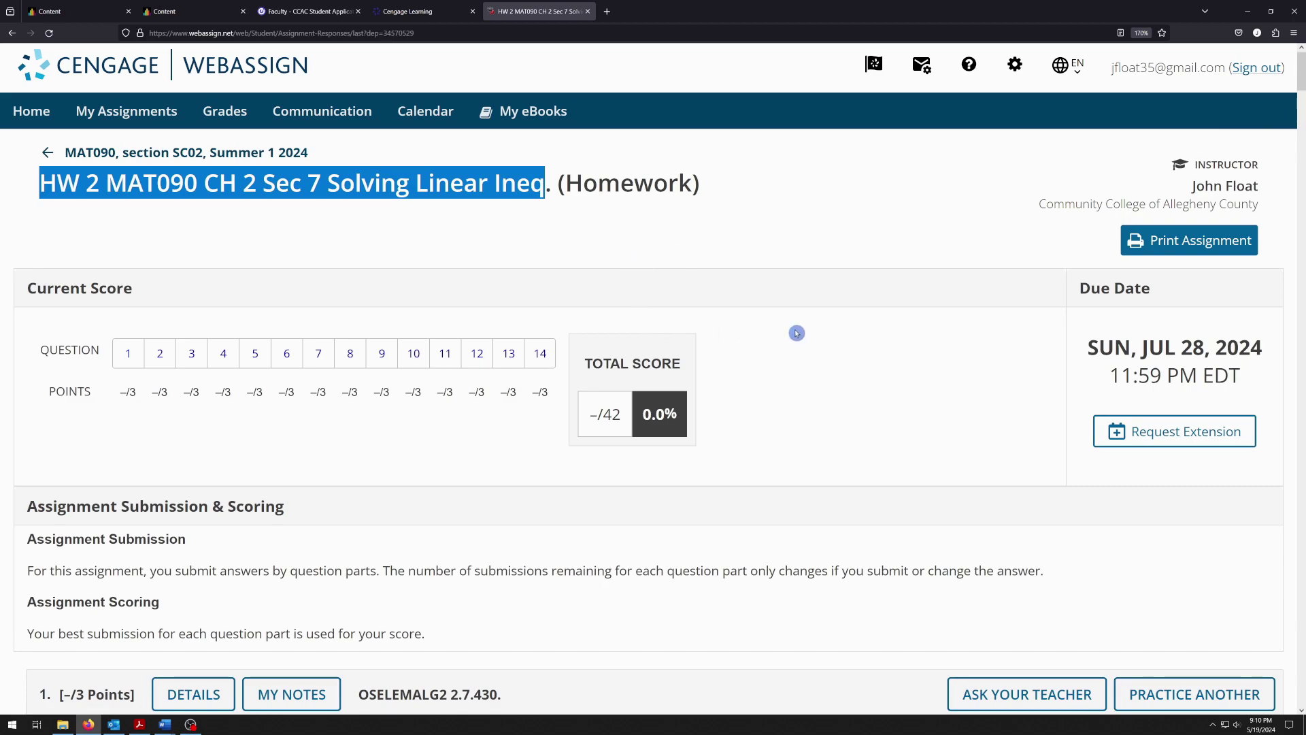
click(1159, 298)
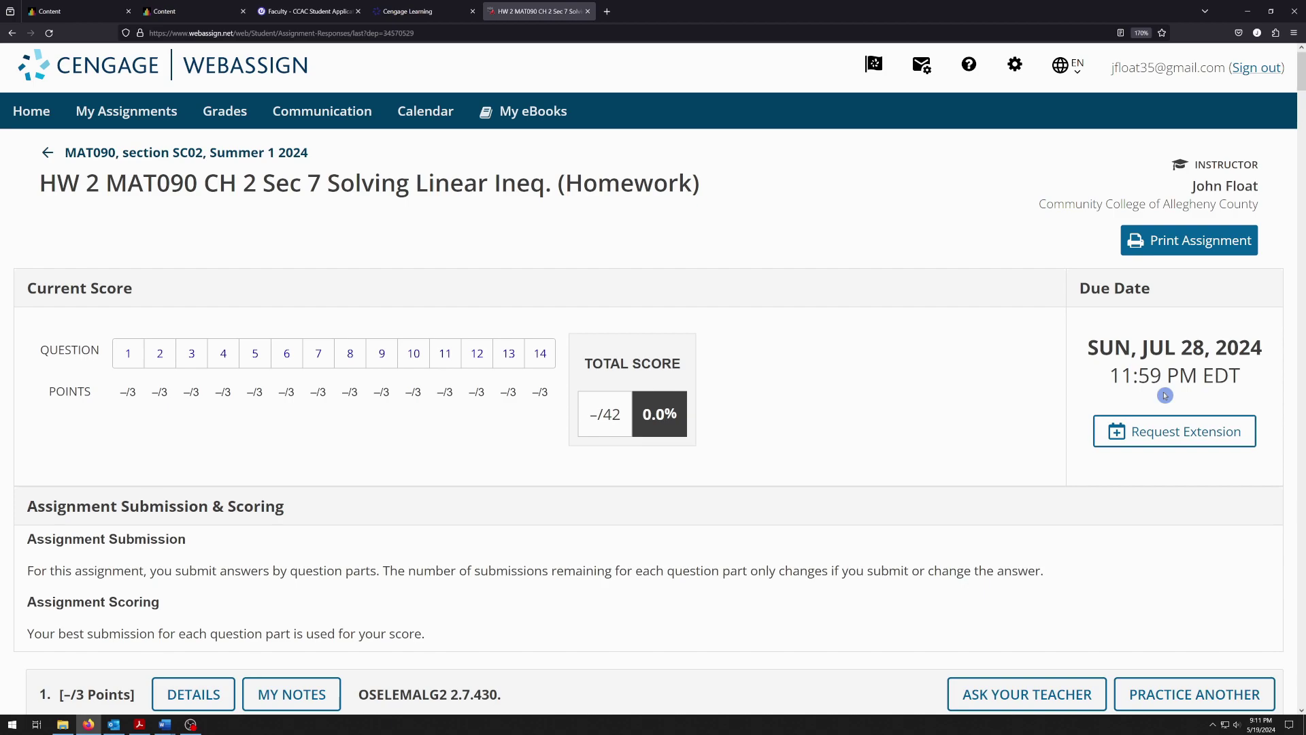
Start a due-date extension request with May 31, 2024 as the new date
click(1129, 429)
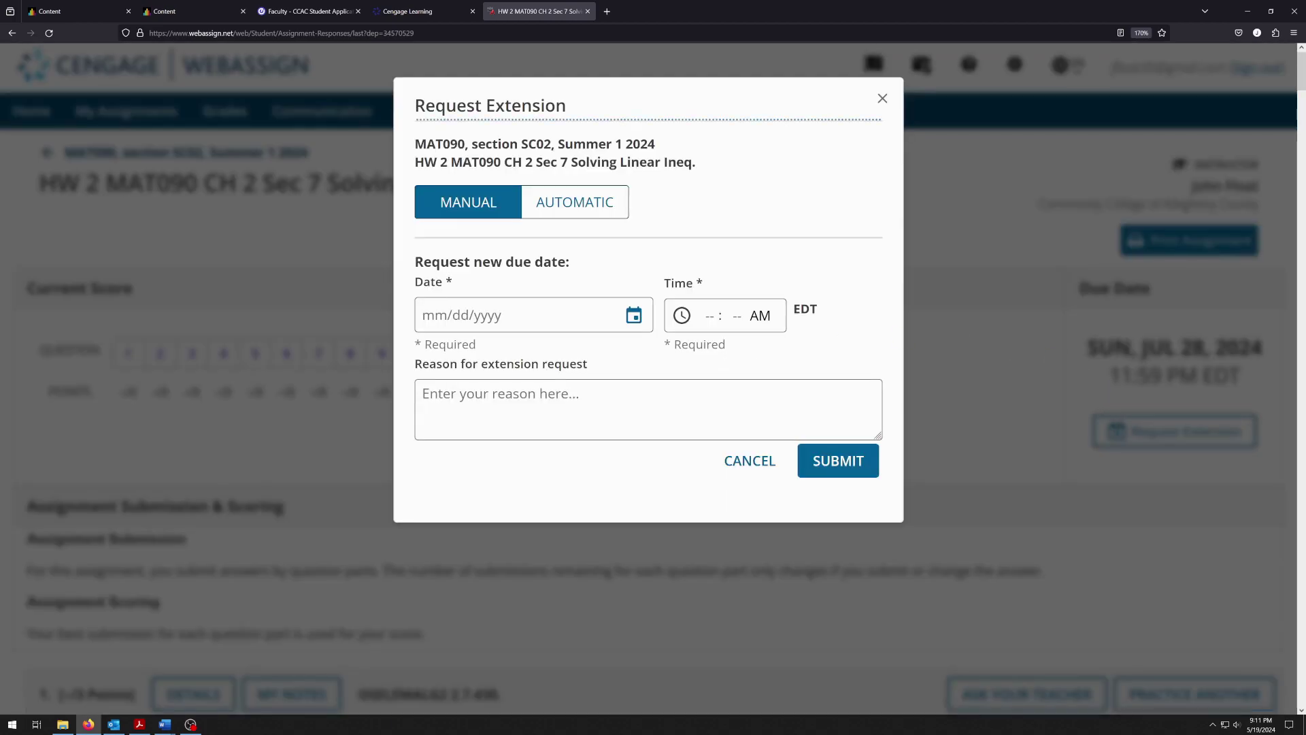
click(633, 315)
scroll(615, 369, down, 1)
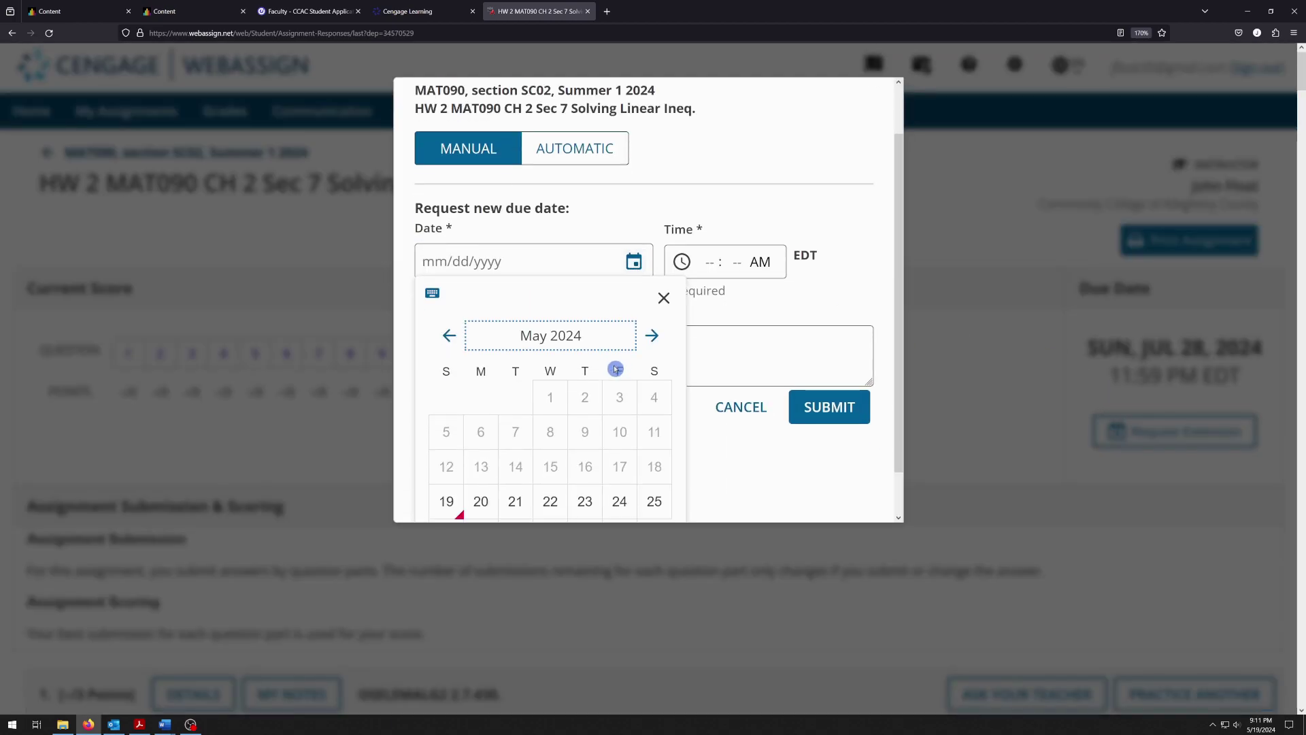
scroll(616, 370, down, 1)
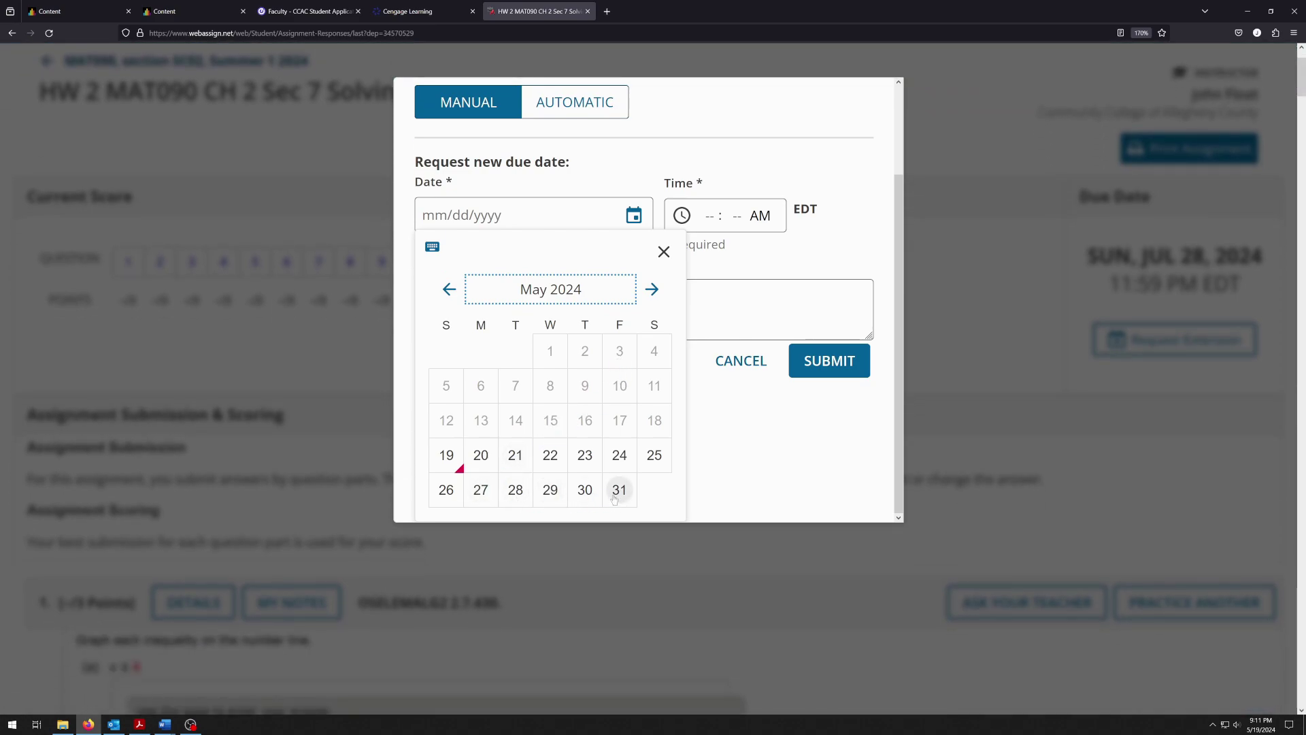
click(619, 491)
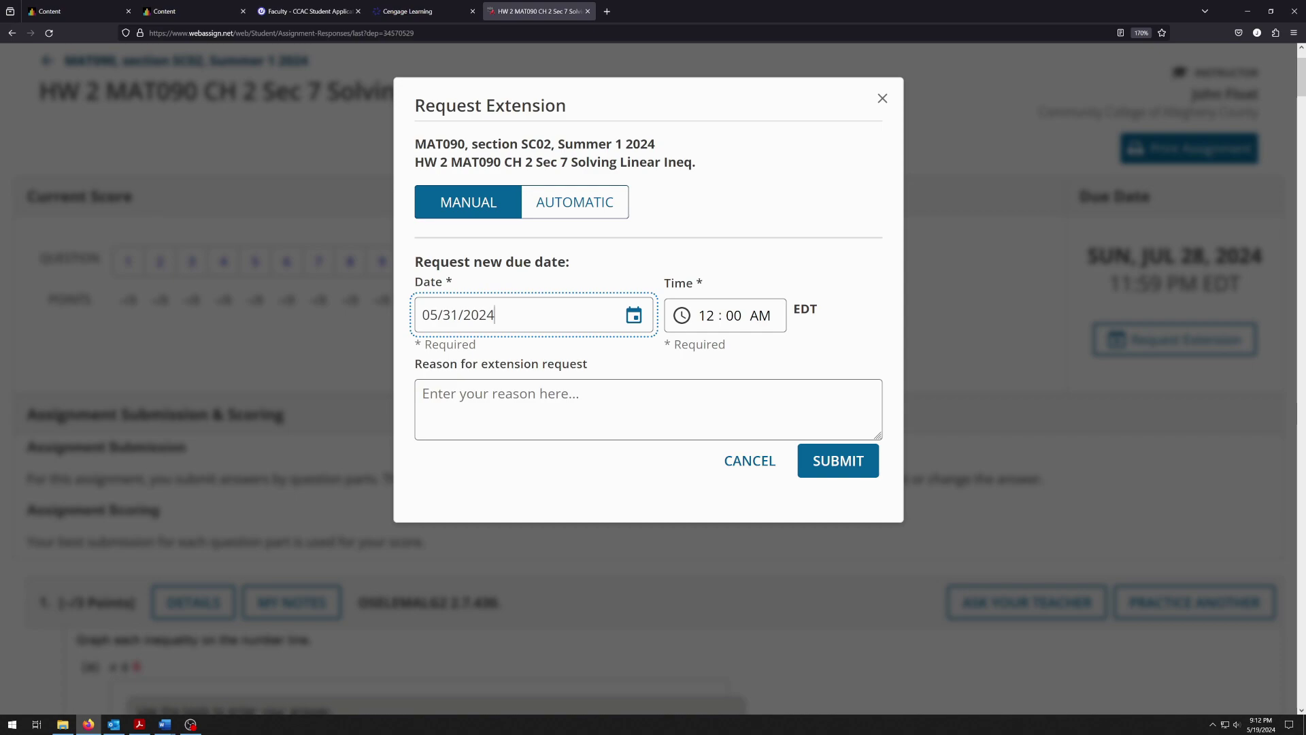
Submit the extension request for May 31, 2024, 12:00 AM and close the confirmation
click(476, 398)
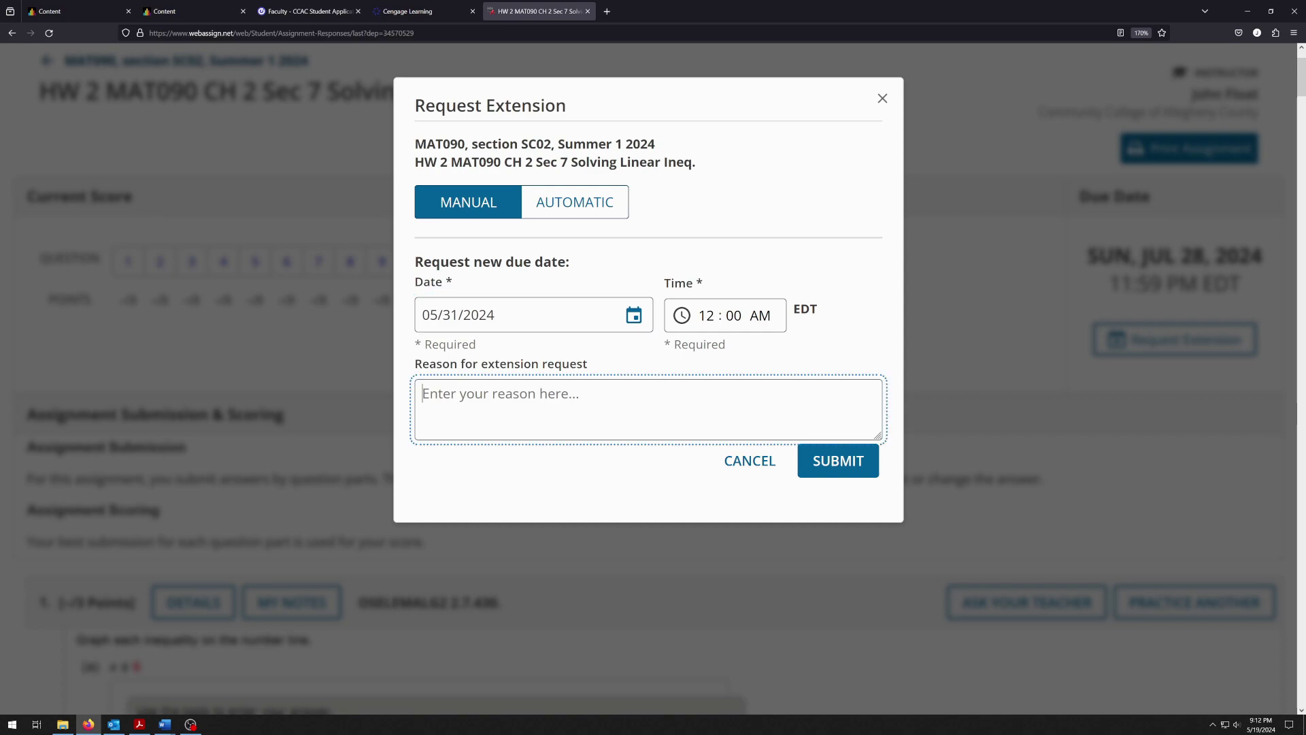
text(Sick!)
key(BackSpace)
key(BackSpace)
key(BackSpace)
key(BackSpace)
key(BackSpace)
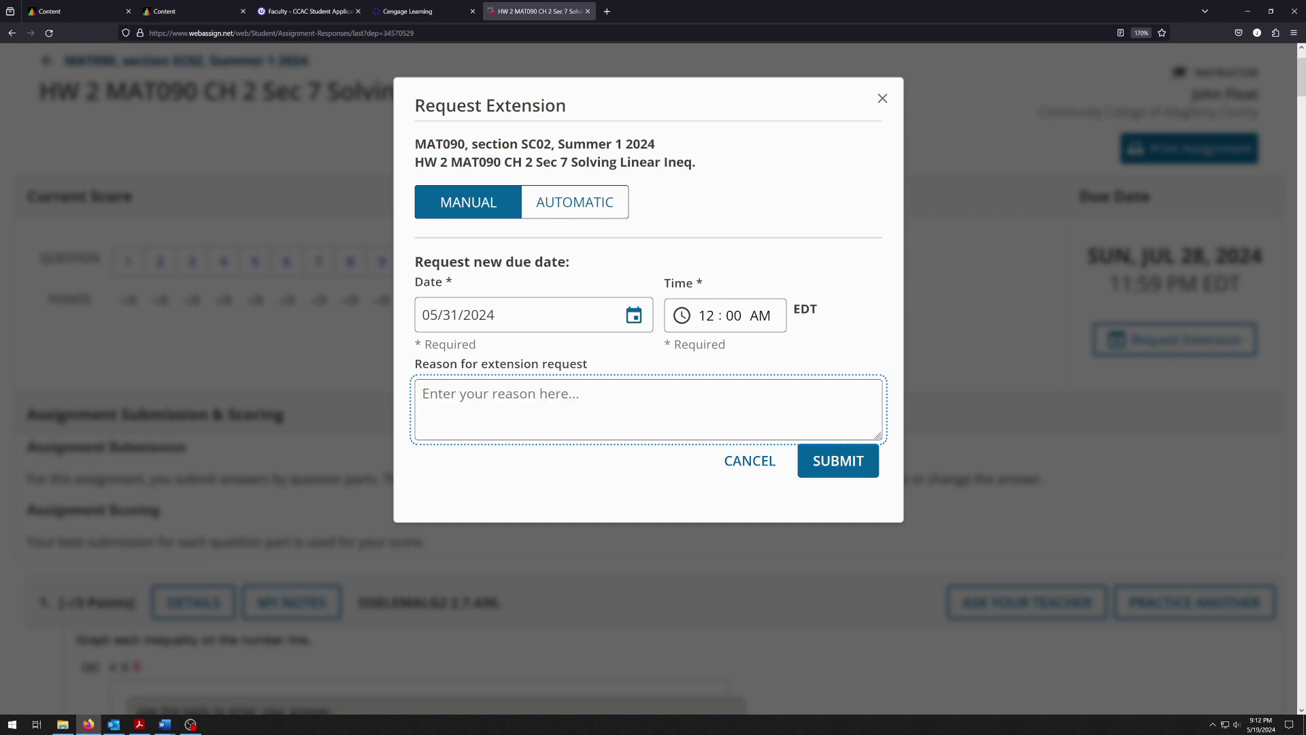
click(855, 467)
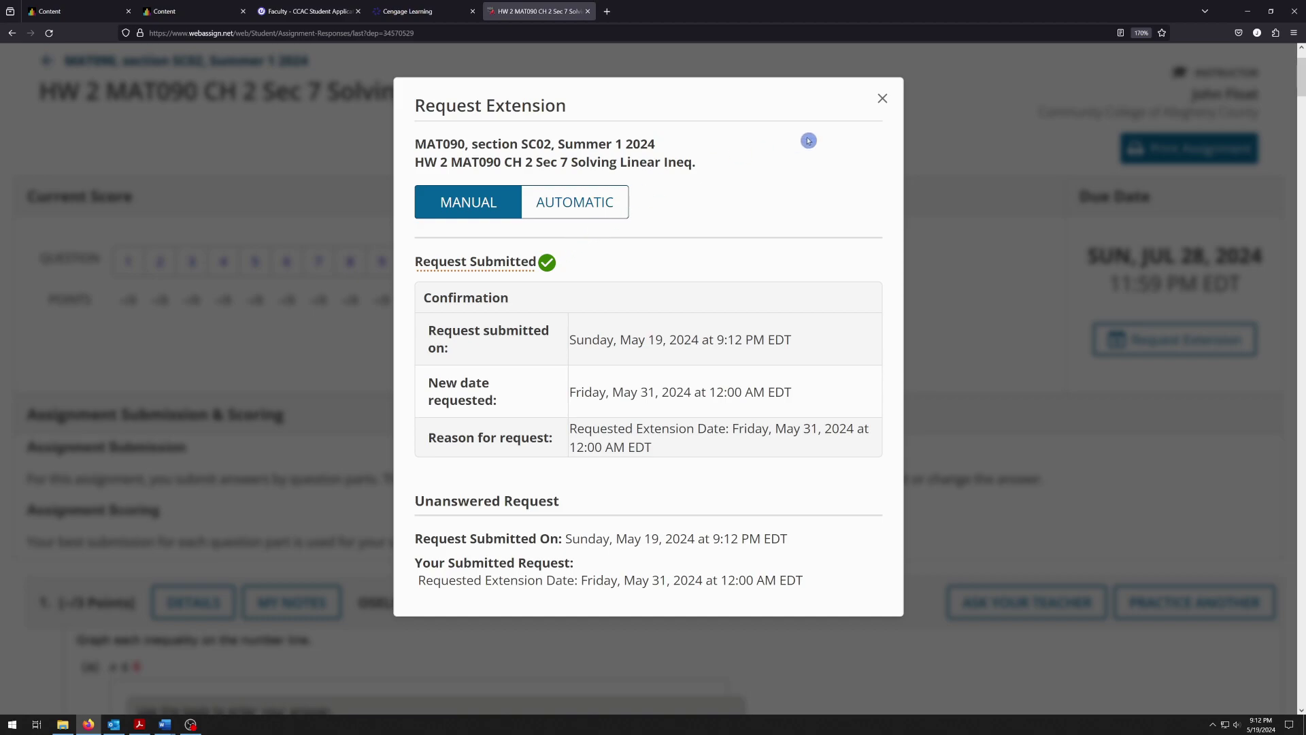
click(883, 99)
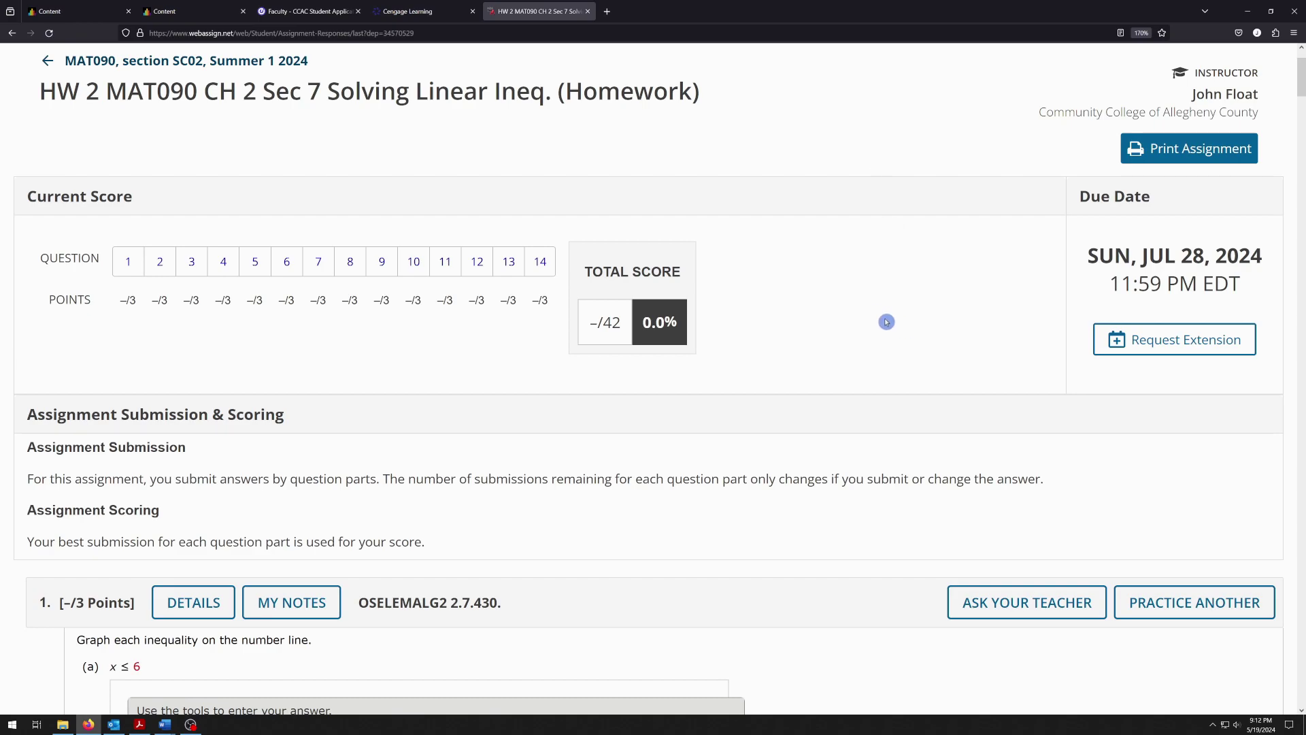
Show question 1's details: three parts worth 1 point each, 0/100 submissions used
scroll(878, 324, down, 5)
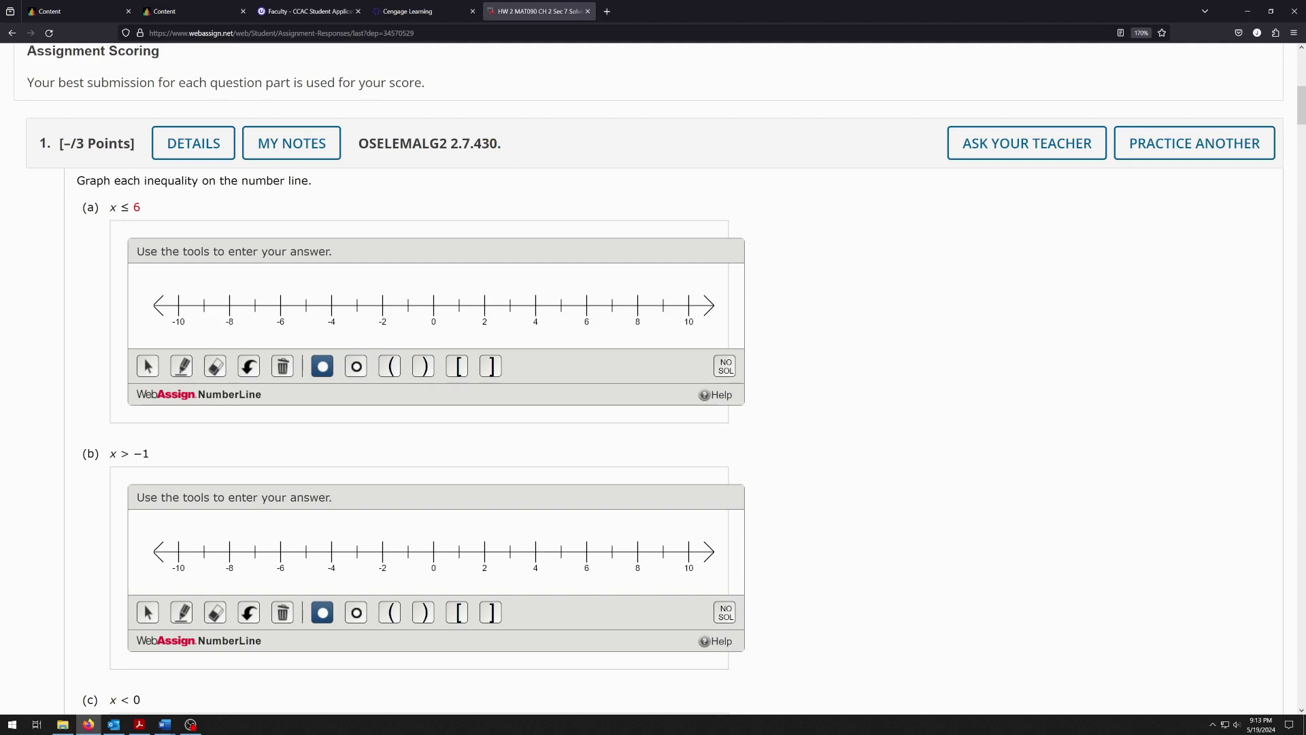
double_click(486, 143)
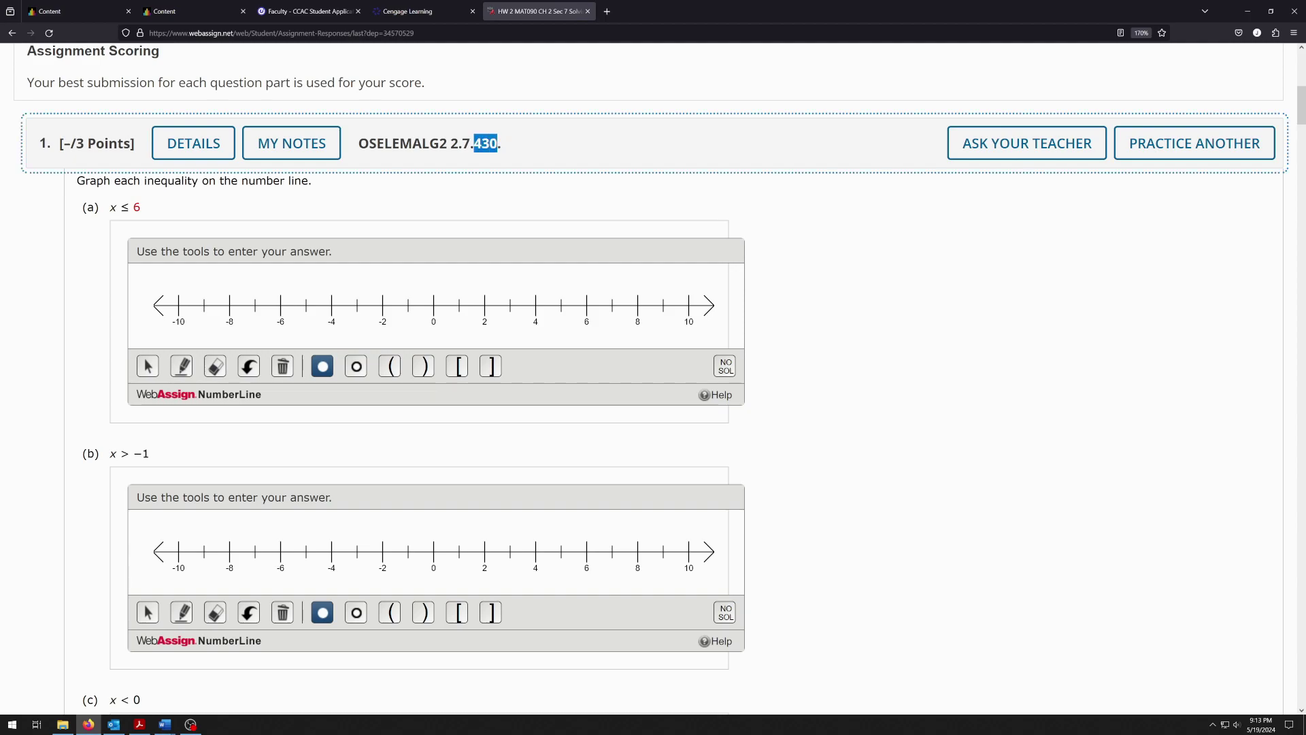
double_click(454, 143)
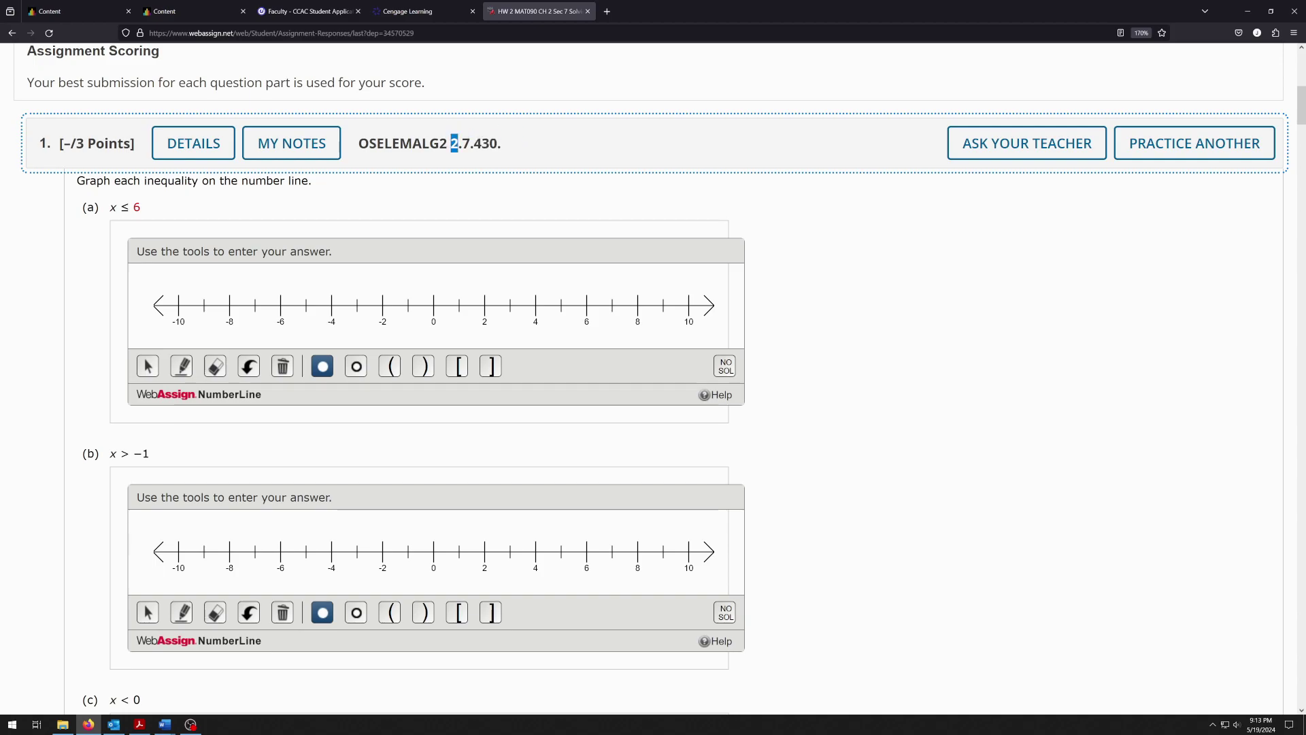
double_click(466, 143)
click(516, 158)
drag(59, 144, 137, 150)
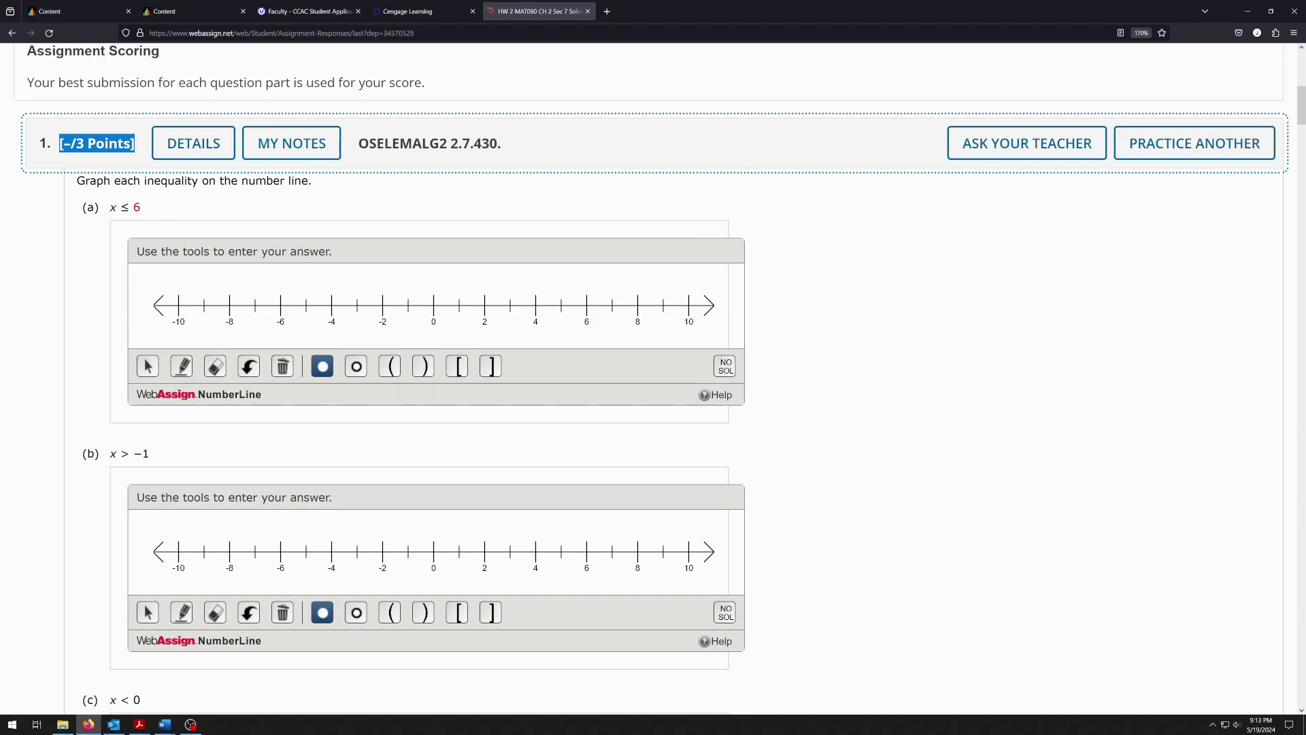
click(196, 146)
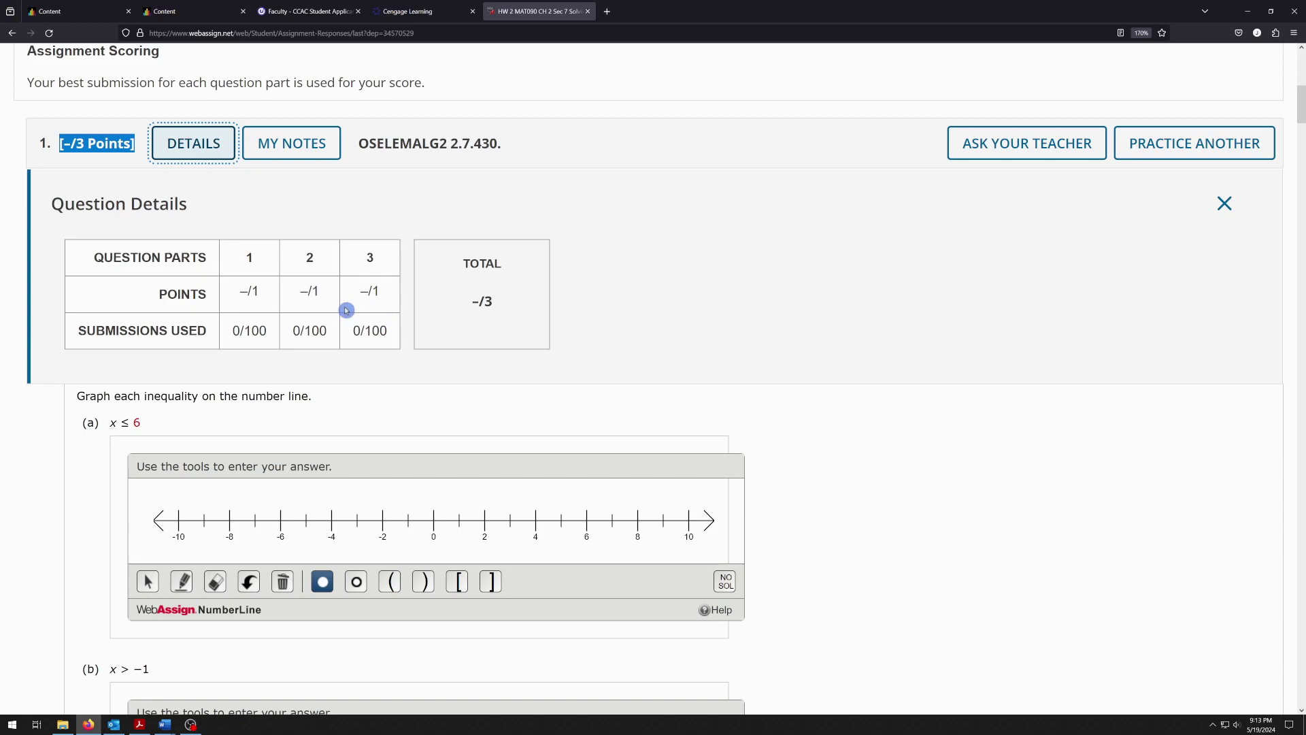
double_click(256, 331)
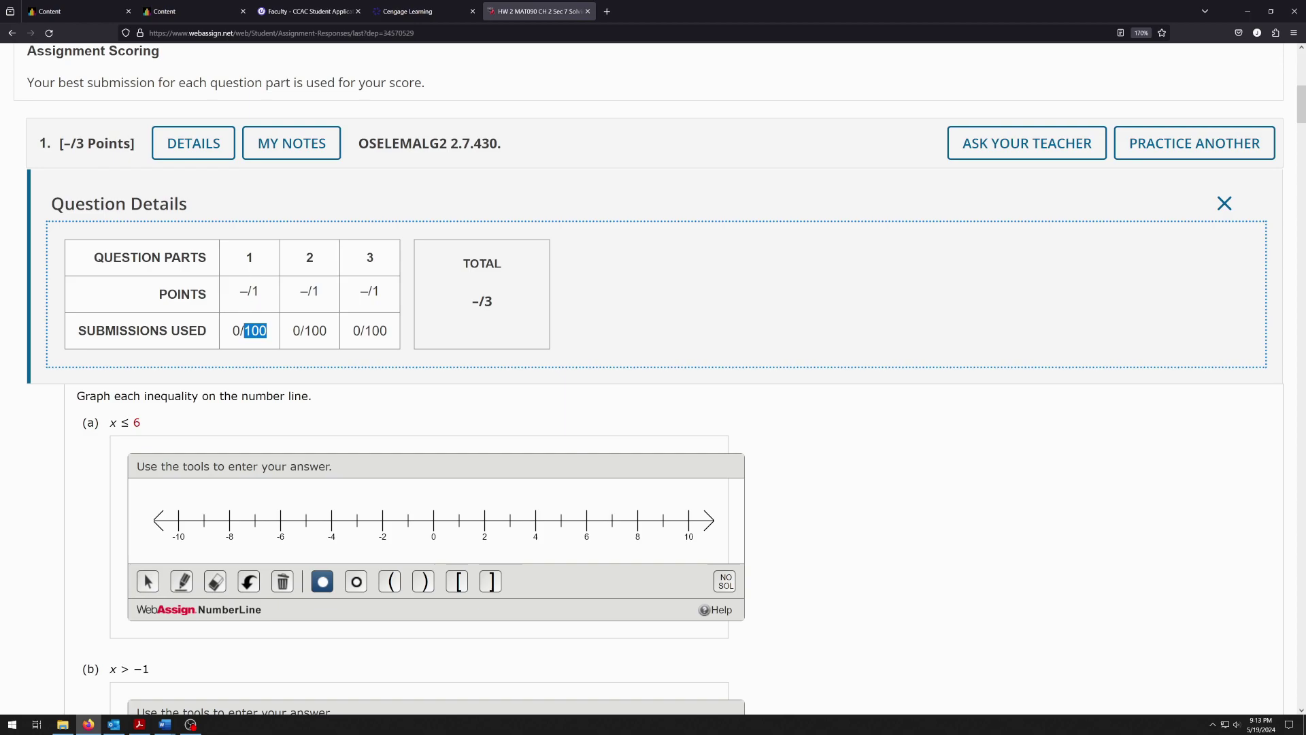
Add the personal note 'Check interval notation' to question 1, save it, and close notes
click(282, 161)
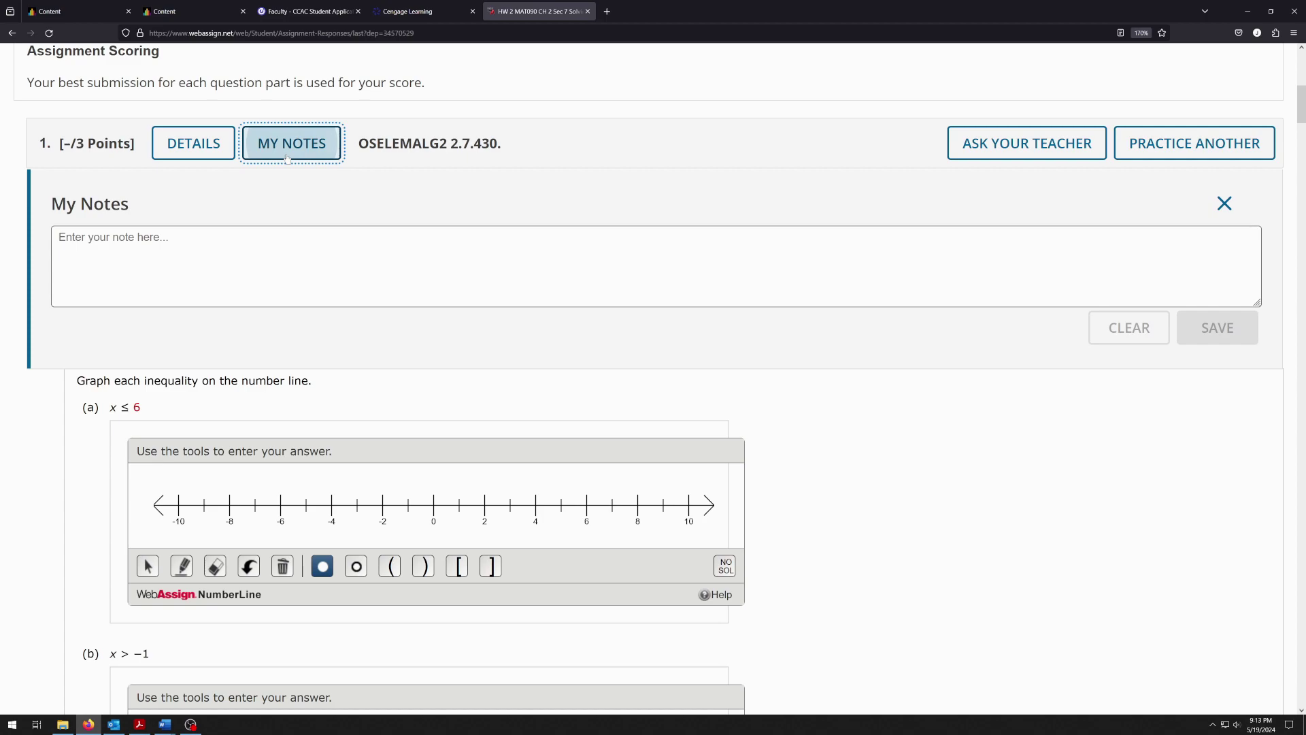
click(59, 237)
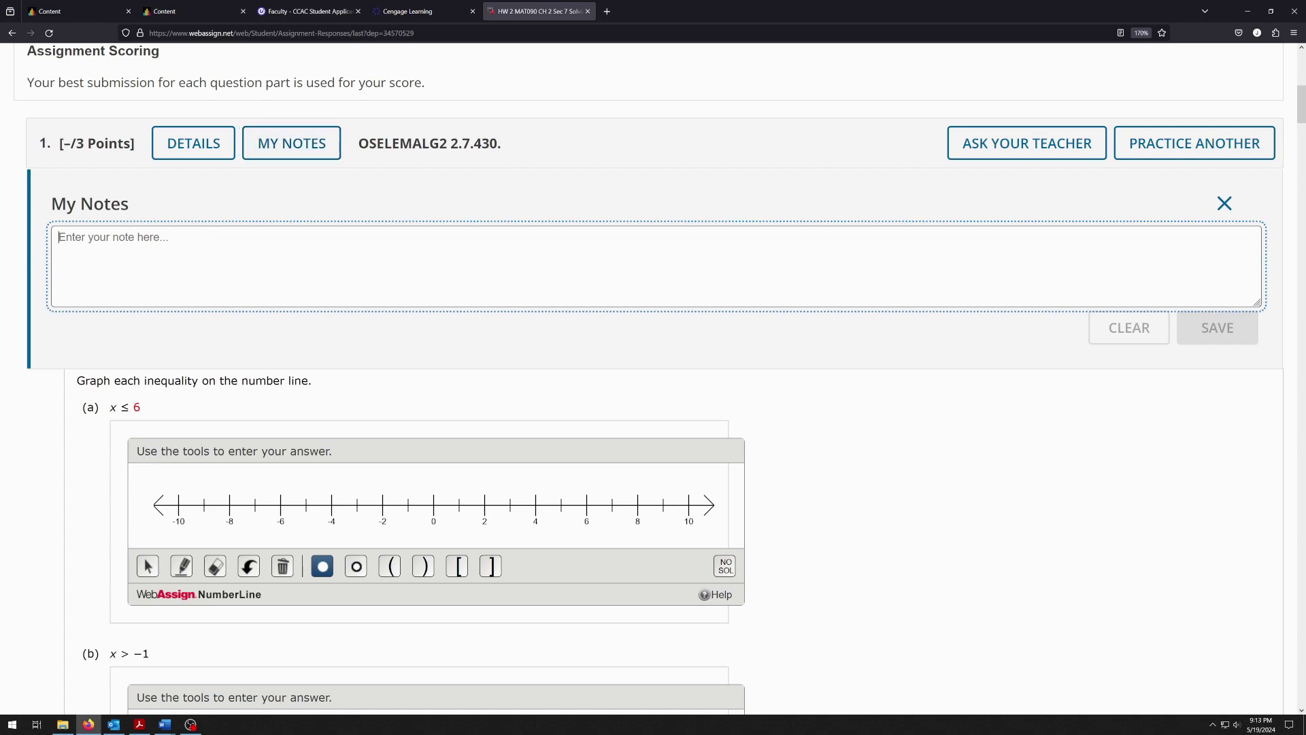
text(Check interval notation)
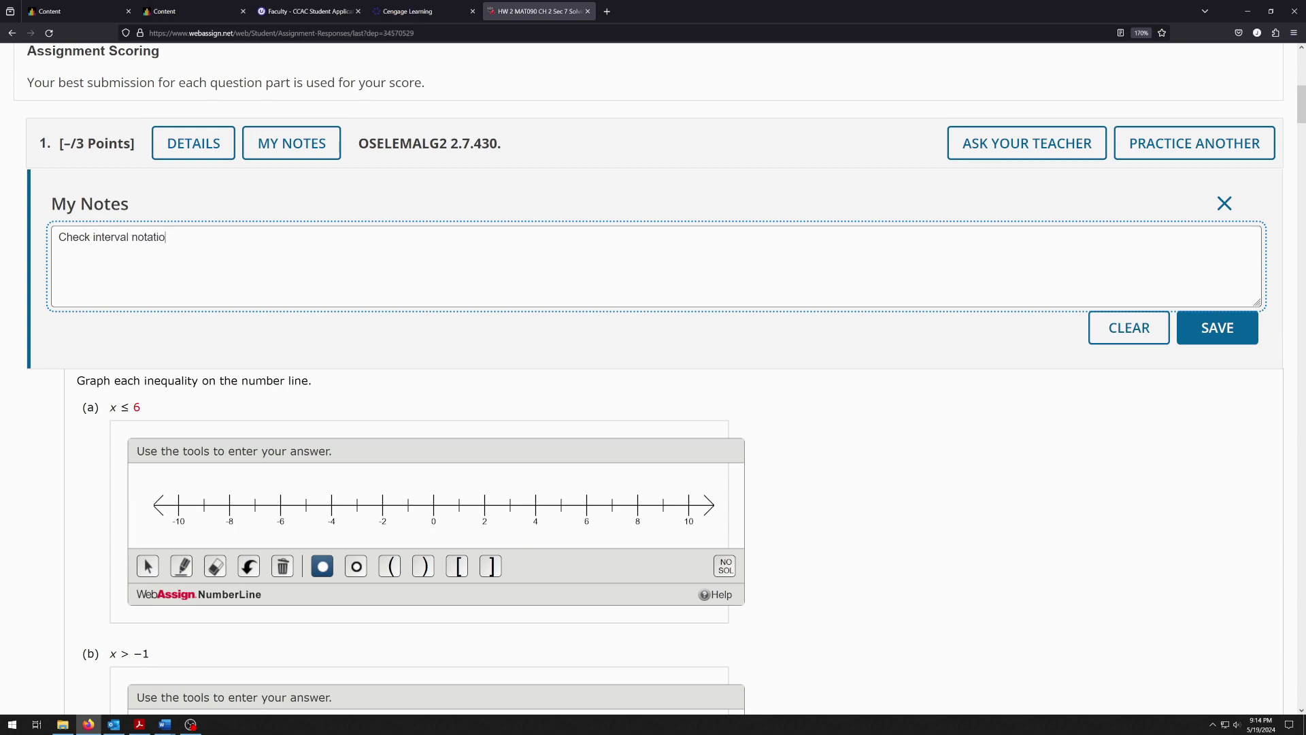
click(1204, 328)
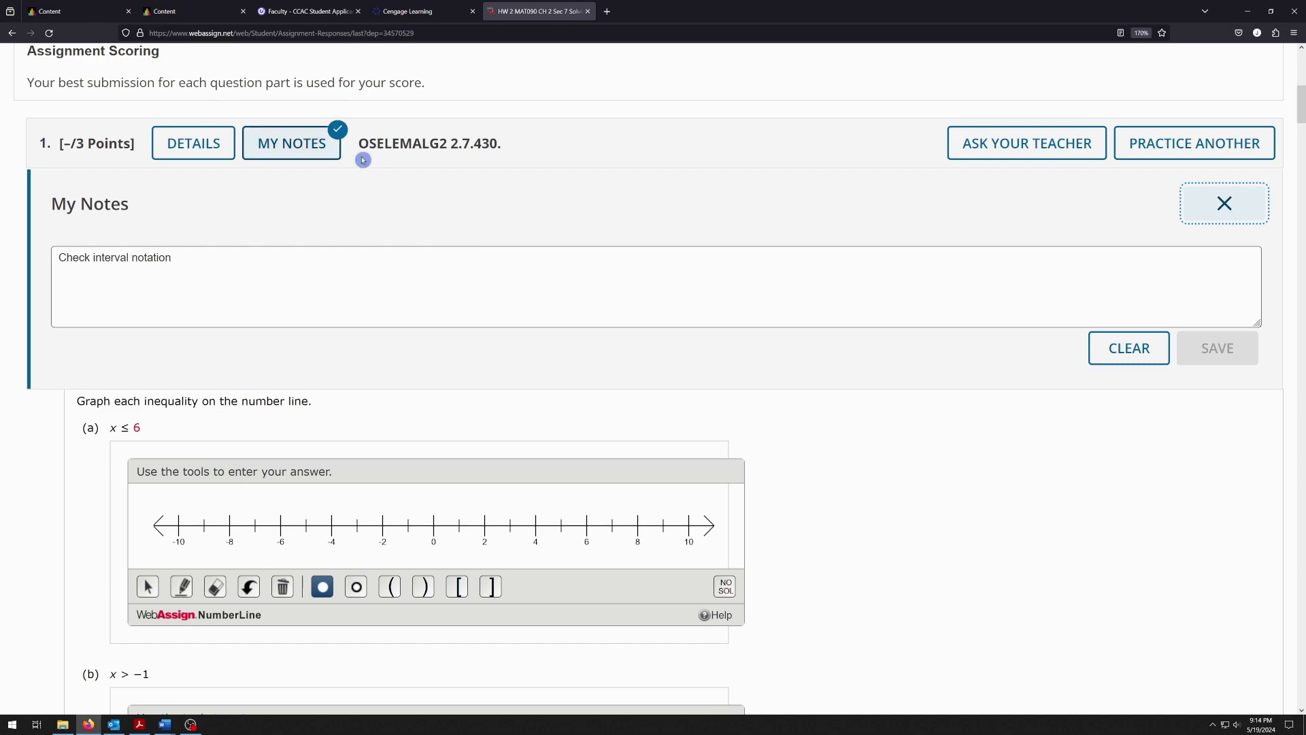
click(1225, 204)
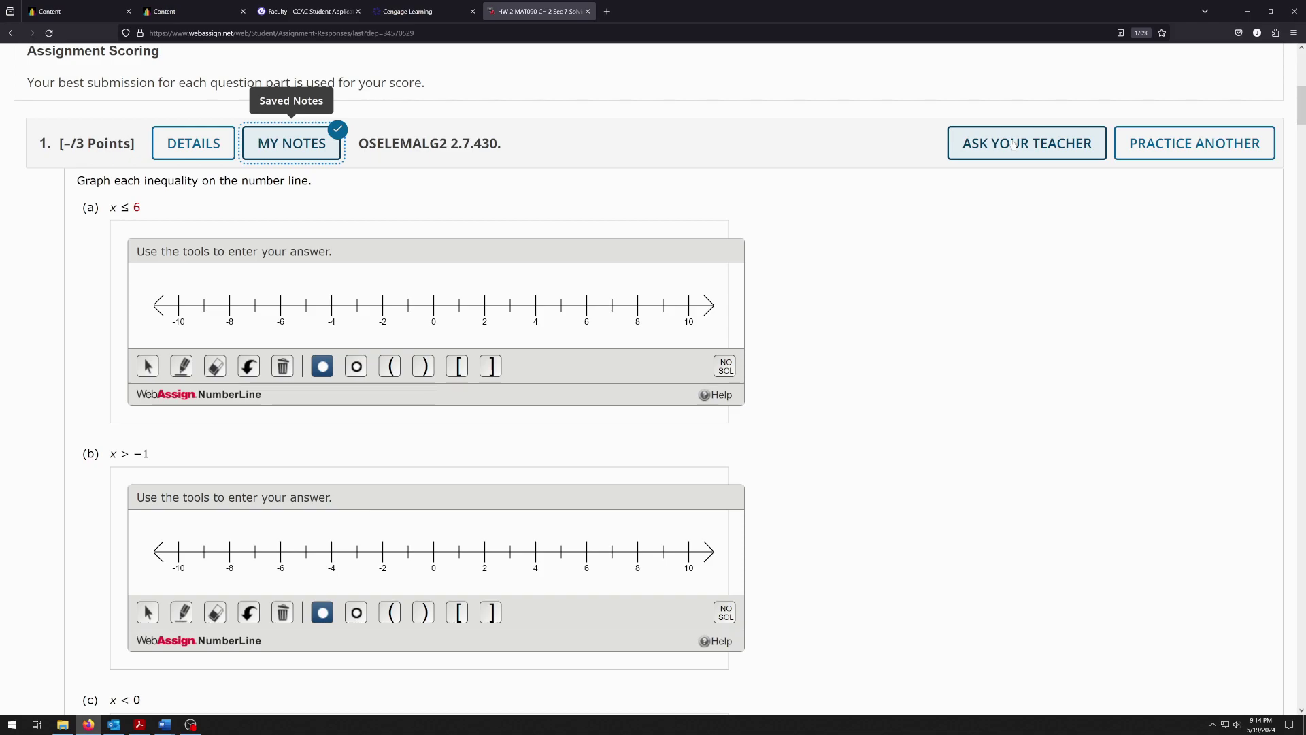
Send the teacher the message 'No idea!' about question 1
click(1013, 145)
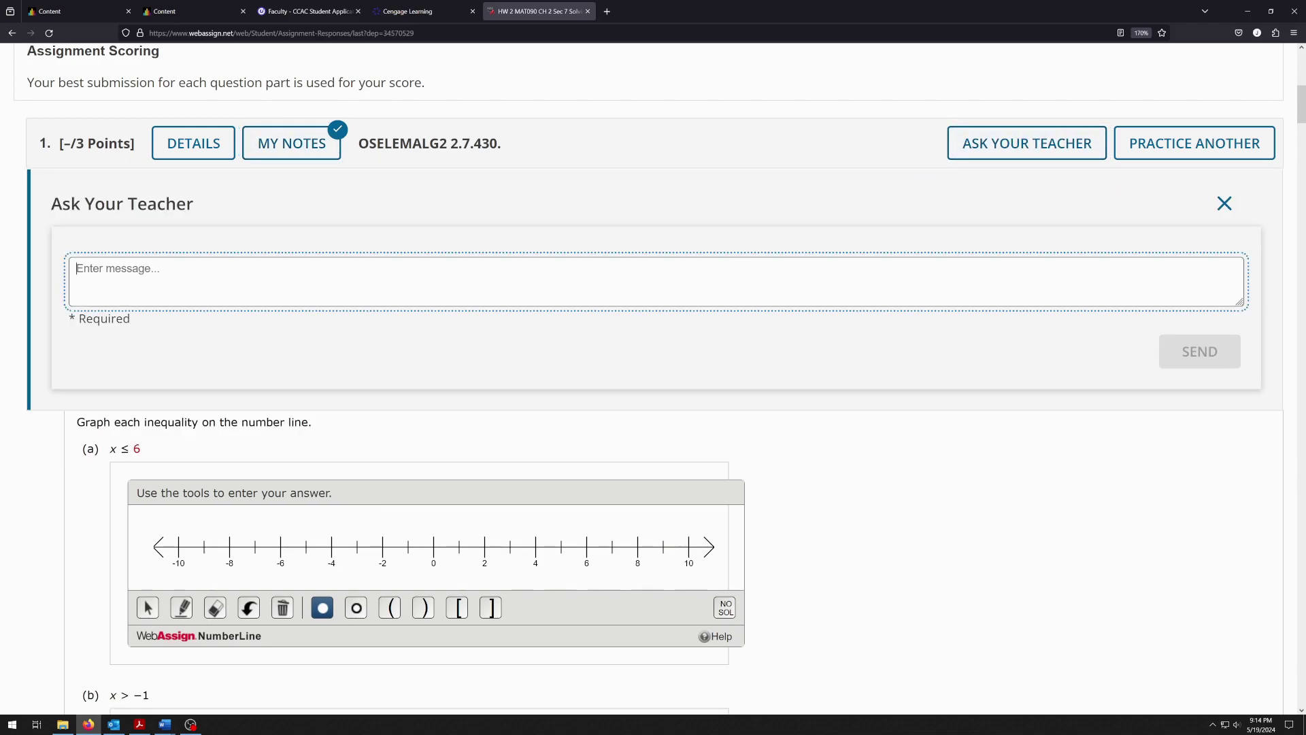
text(No ideas)
key(BackSpace)
key(BackSpace)
key(BackSpace)
text(ea!)
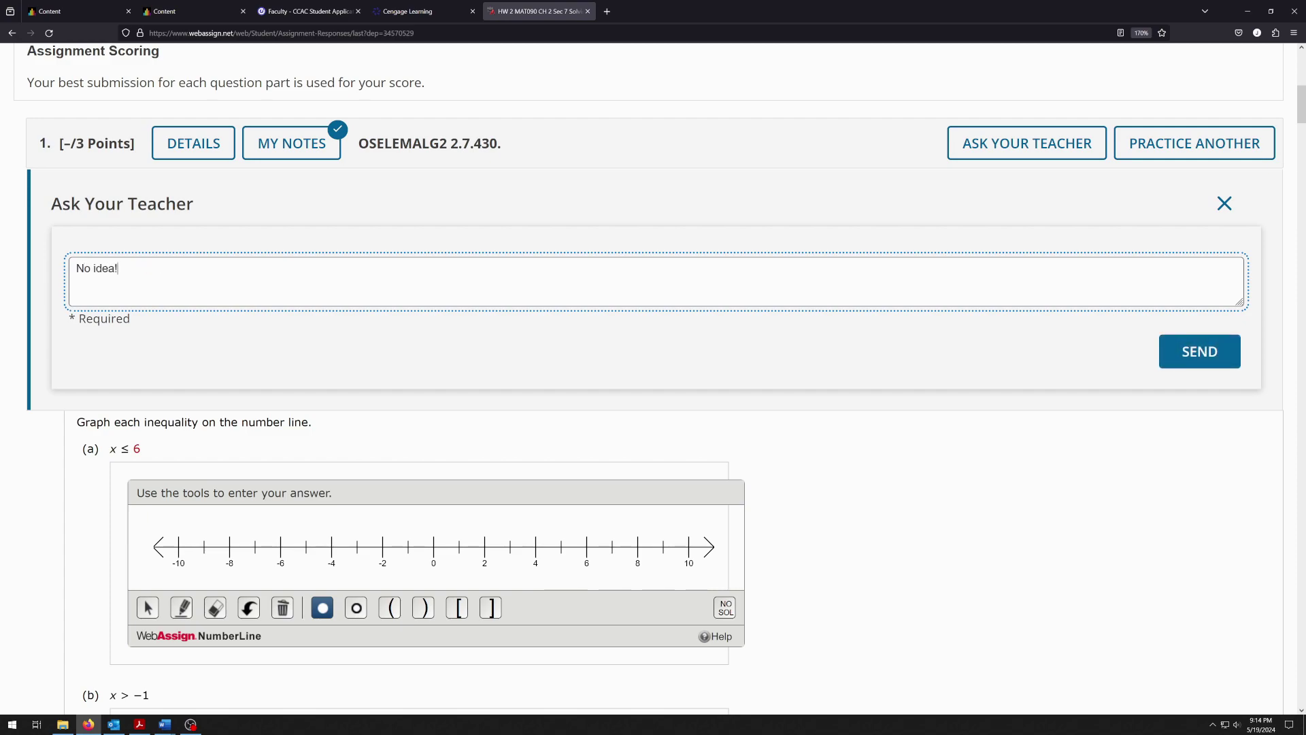
click(1162, 365)
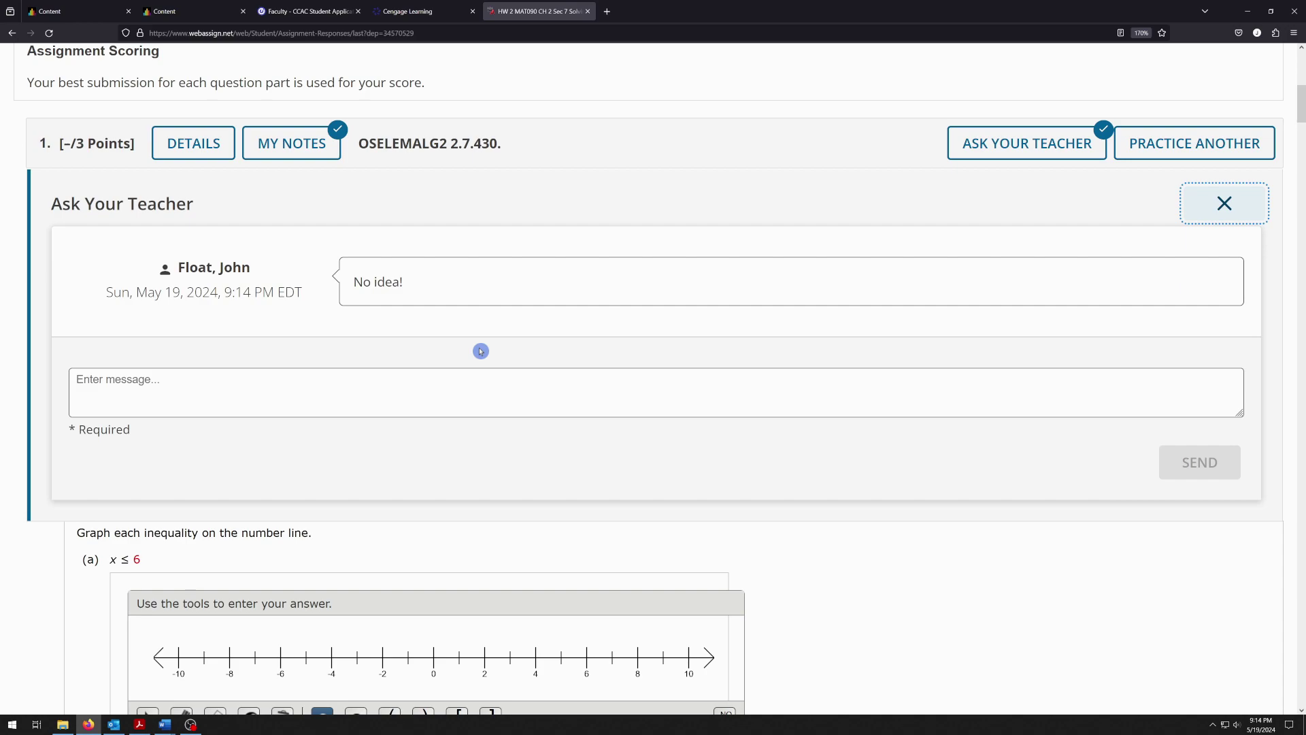
Load a practice question 1 (graph x ≤ 2, x > −1, x < 0) and scroll toward question 4
click(1151, 155)
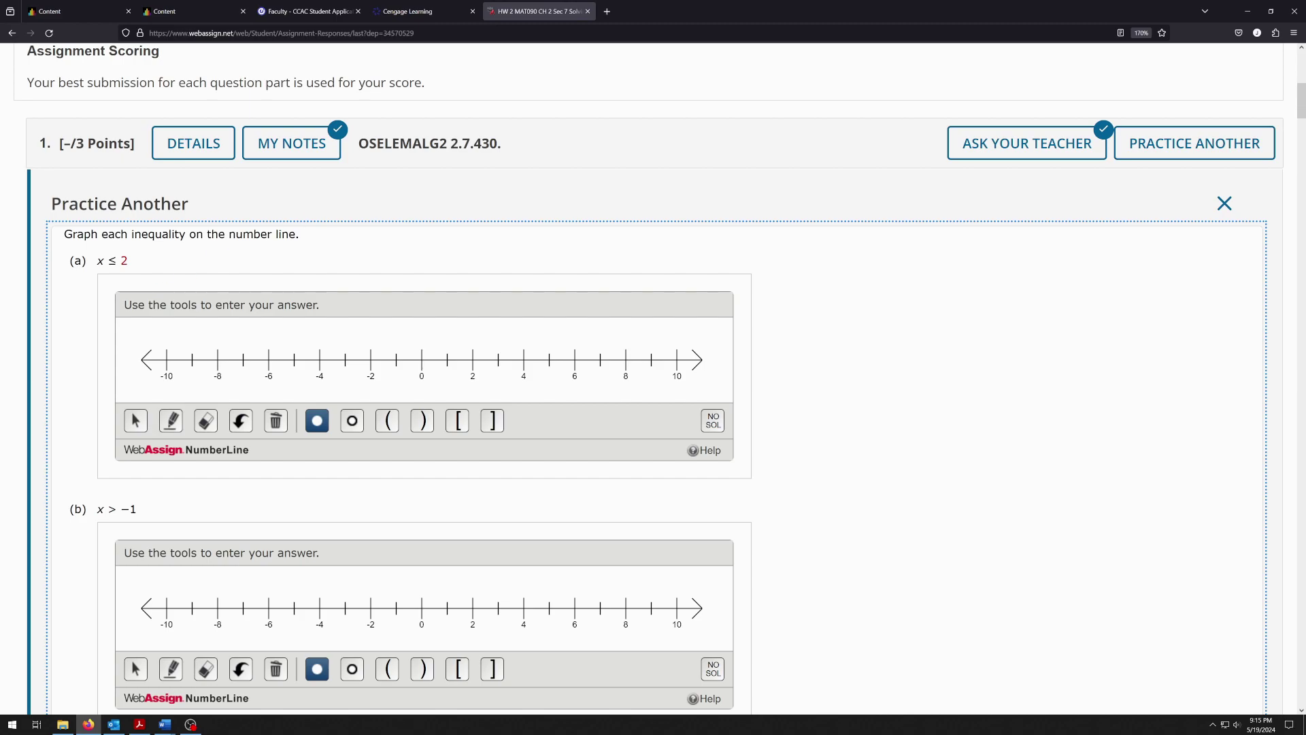
scroll(504, 366, down, 6)
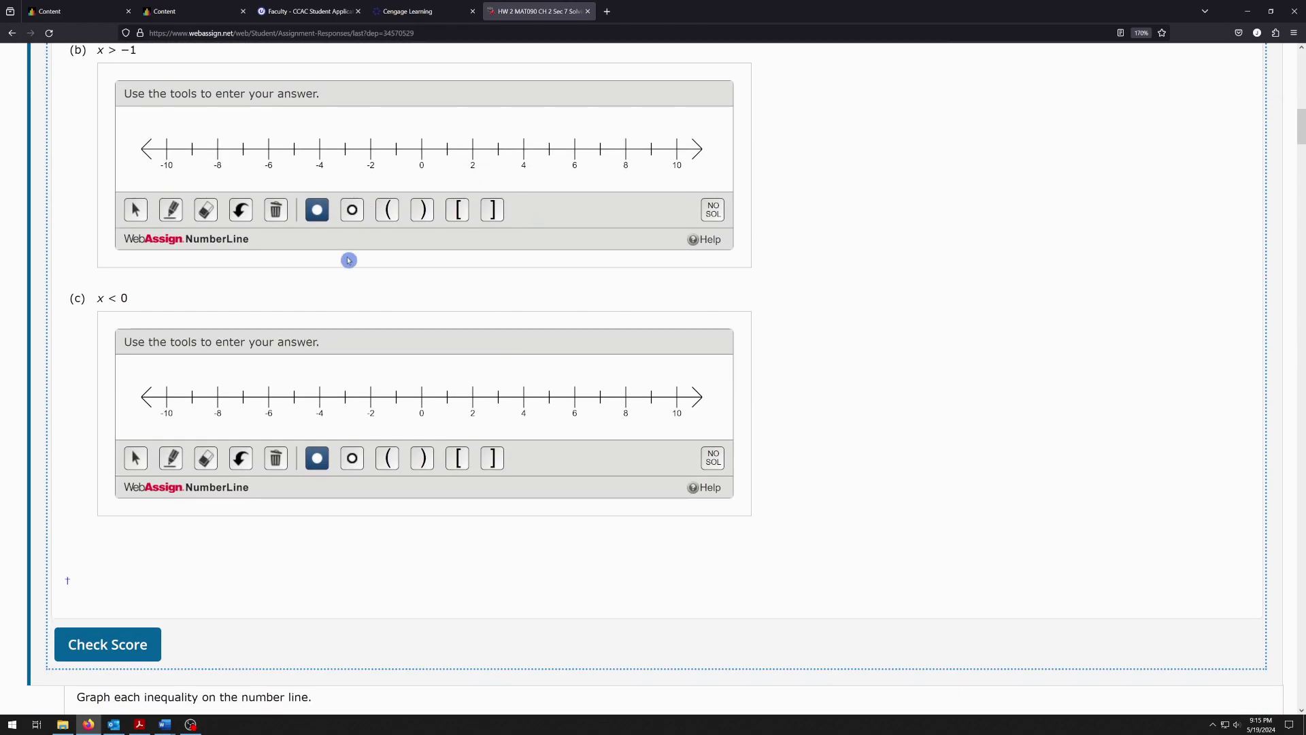
scroll(547, 200, down, 20)
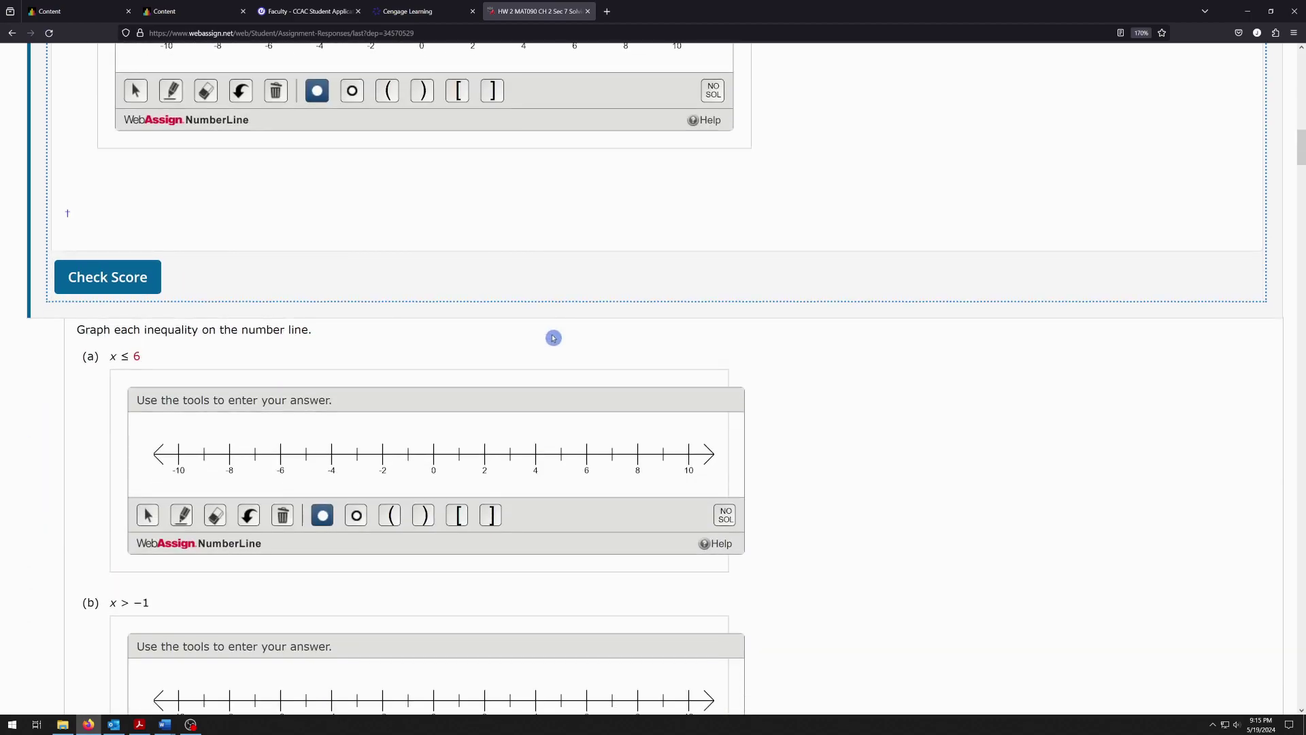
scroll(560, 327, down, 17)
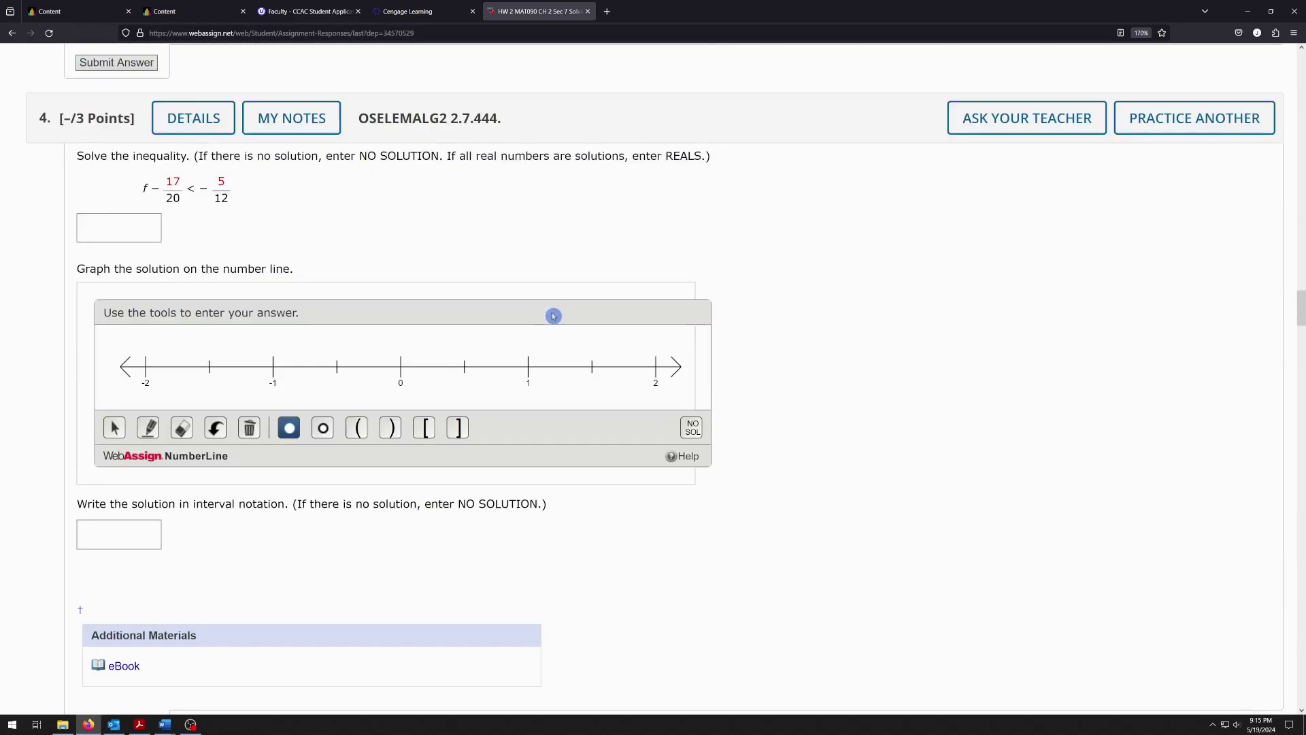
Place the cursor in question 4's interval-notation box for f − 17/20 < −5/12, bringing up mathPad
scroll(421, 245, down, 1)
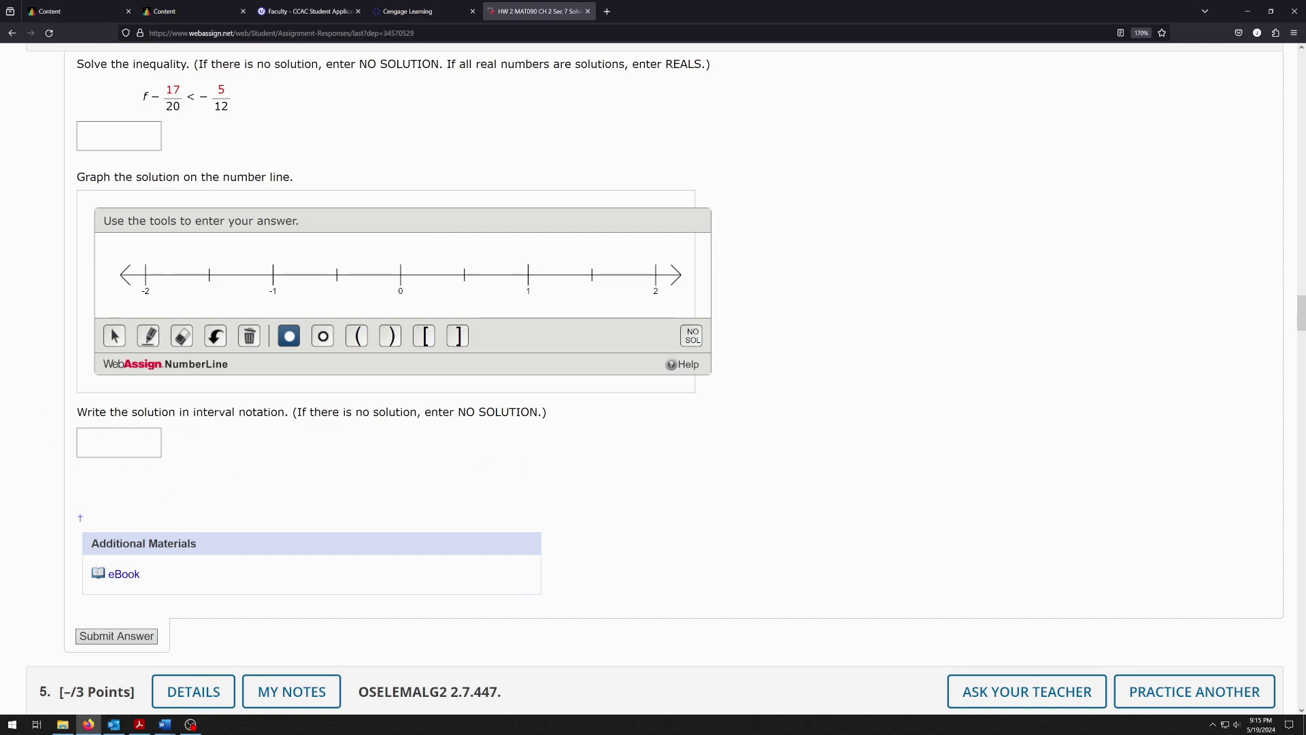
drag(77, 412, 548, 416)
click(257, 452)
click(119, 442)
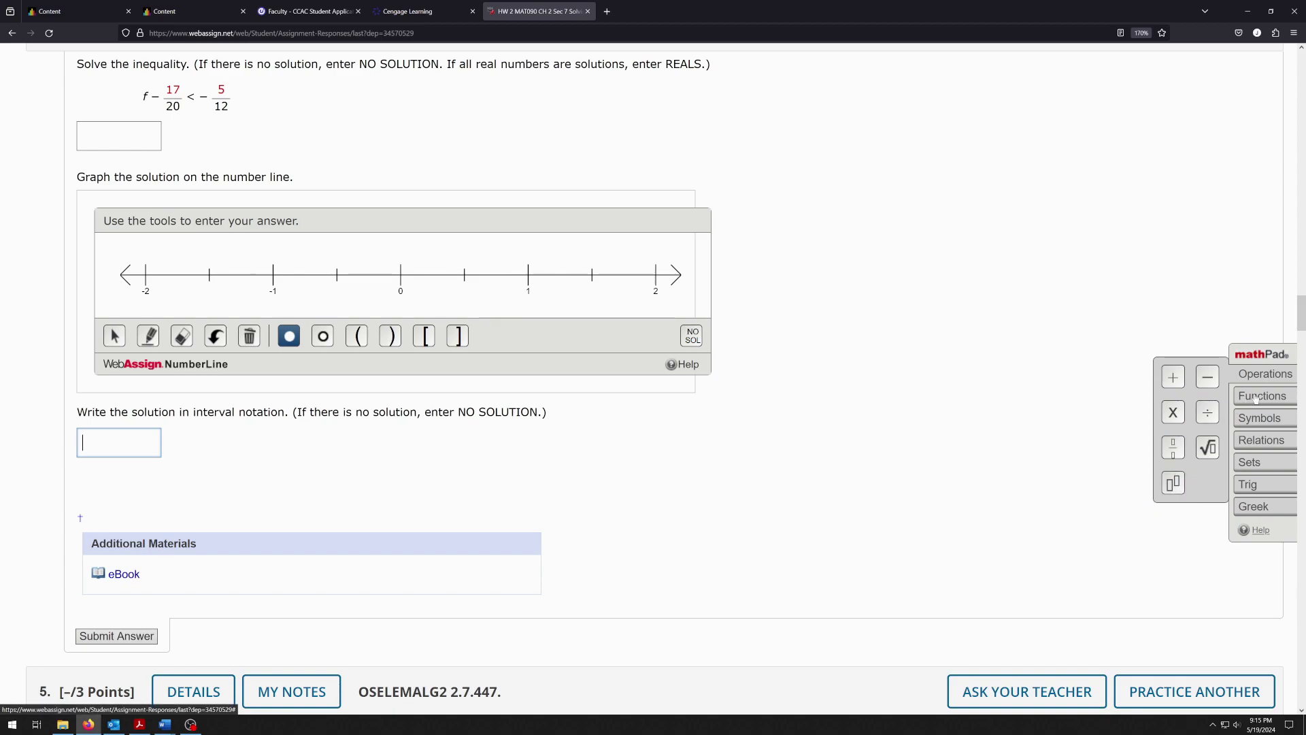
text(()
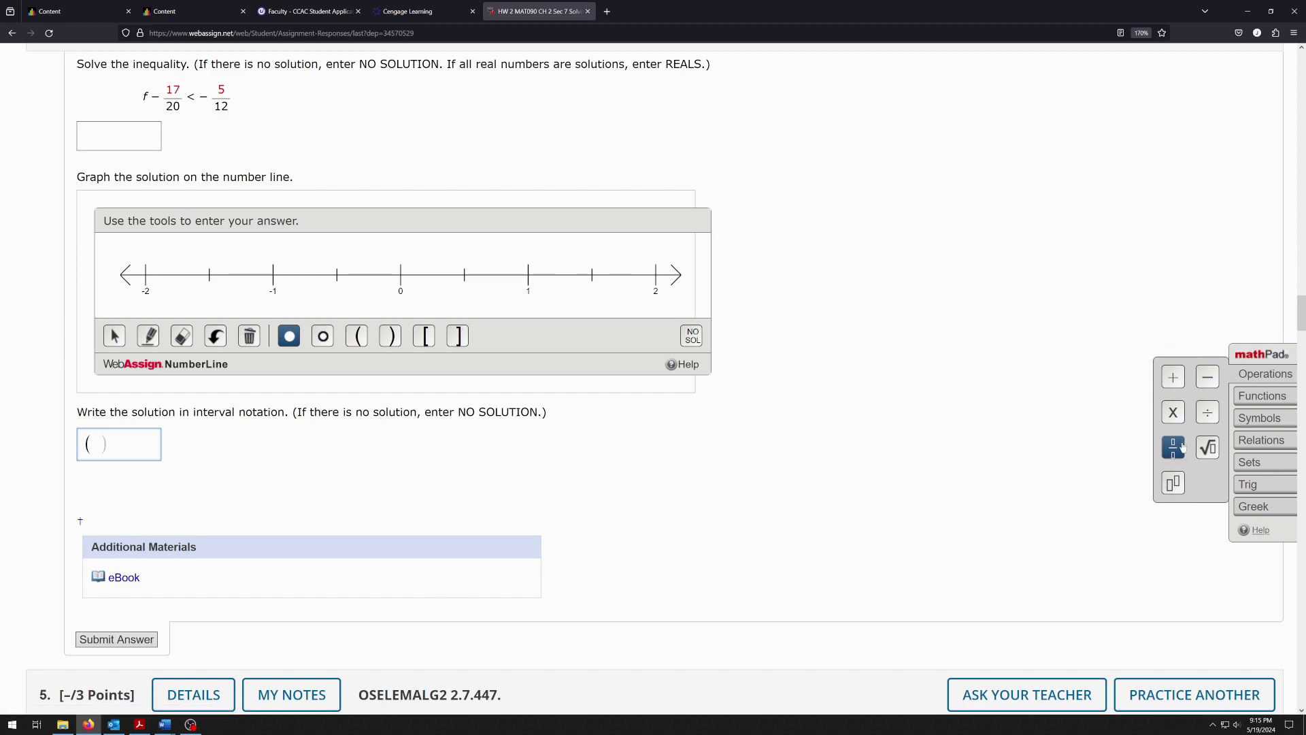
click(1181, 447)
text(1/)
key(Down)
text(2)
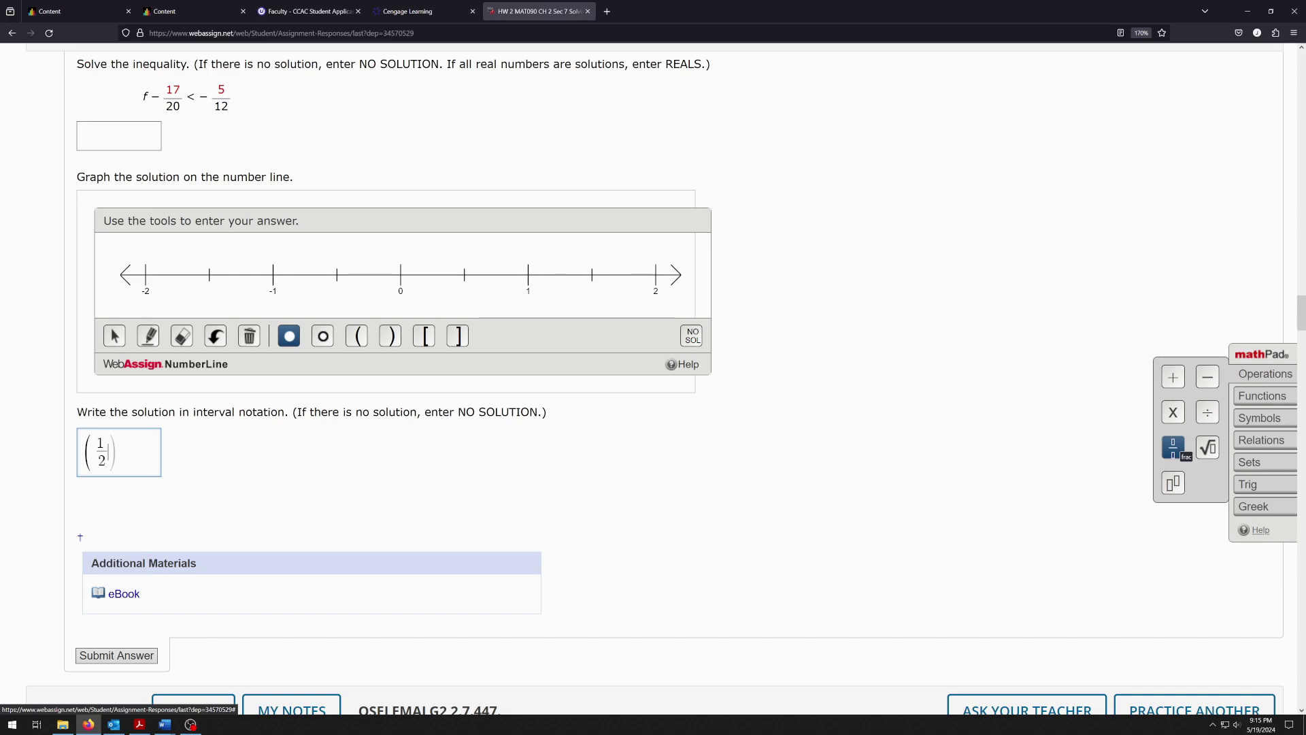
key(Right)
text(,)
key(ctrl+plus)
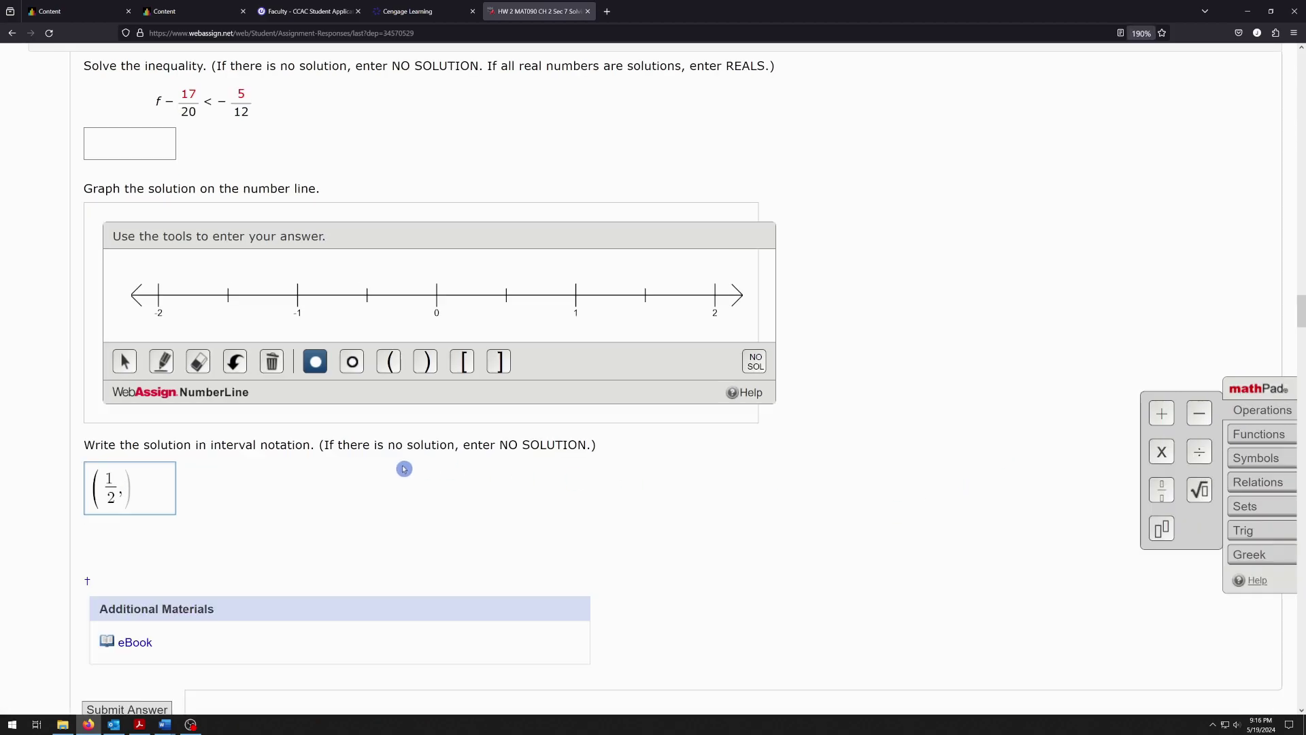
key(ctrl+plus)
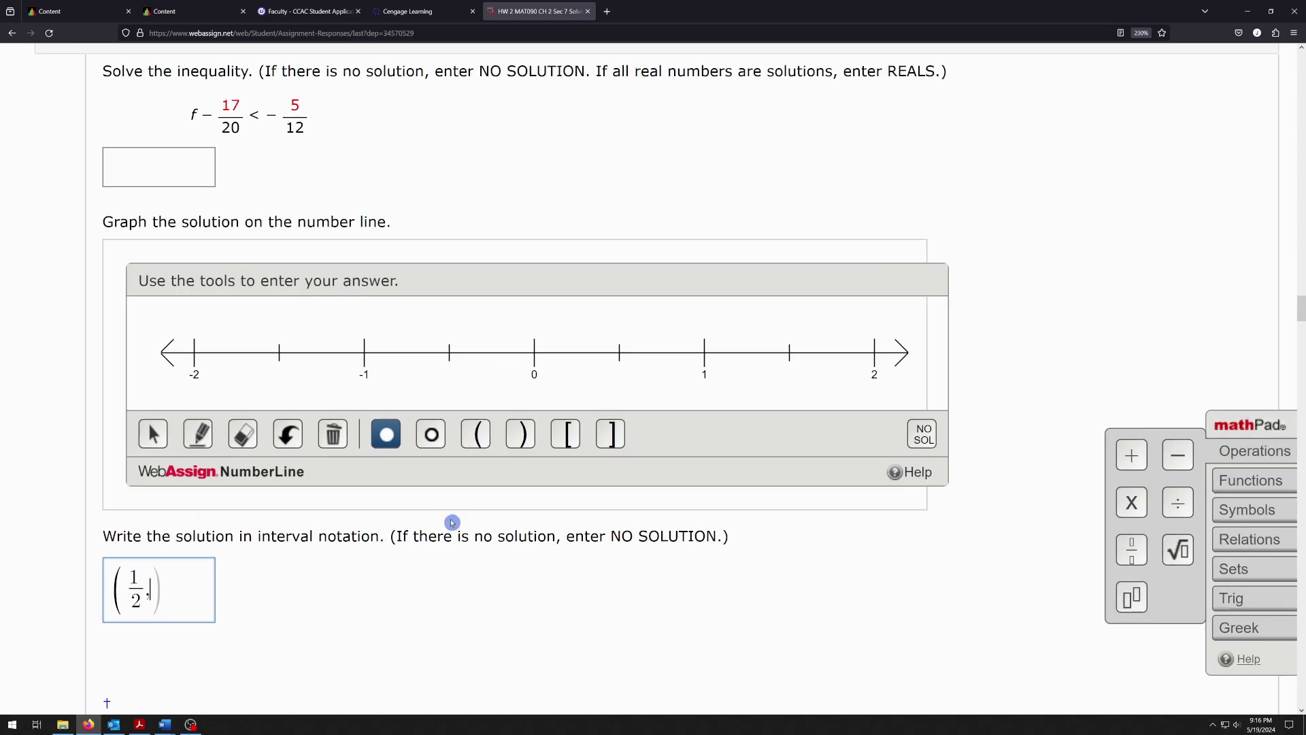
key(ctrl+a)
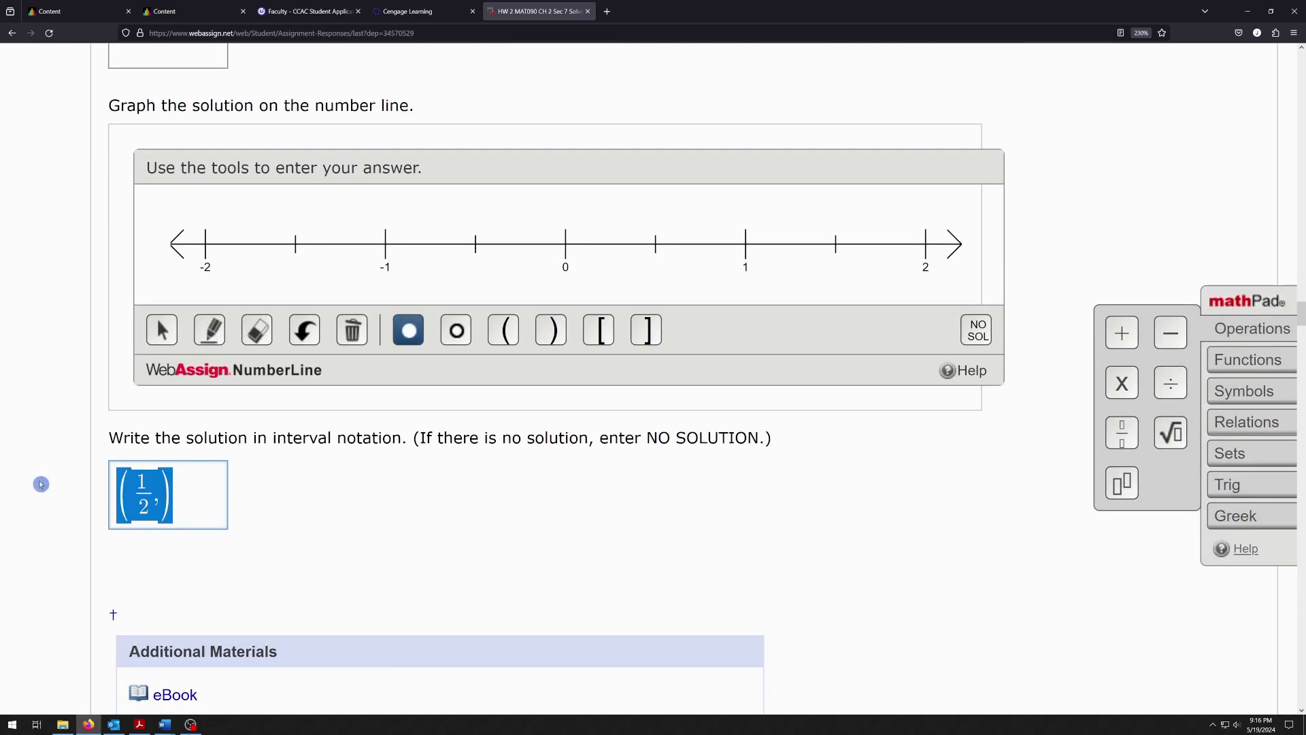
key(BackSpace)
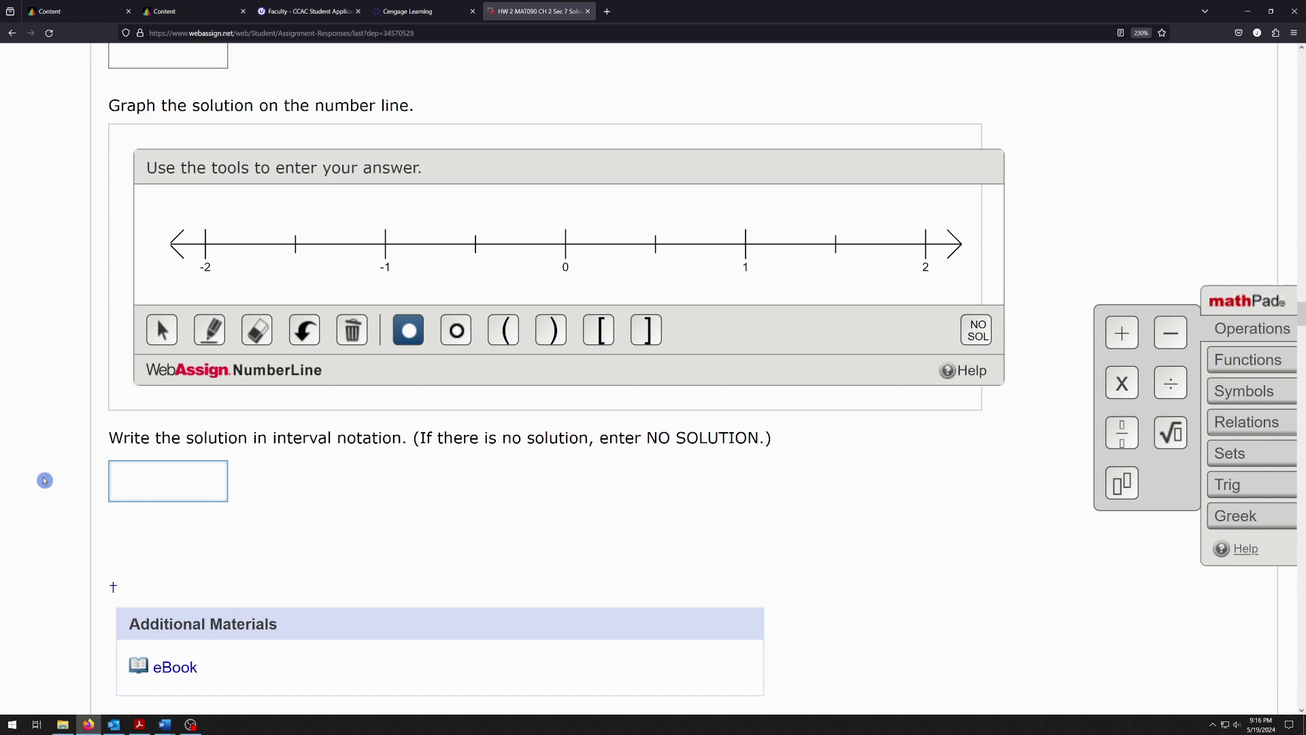
Try parentheses, remove them, and browse the mathPad palettes to find the infinity symbol
text(()
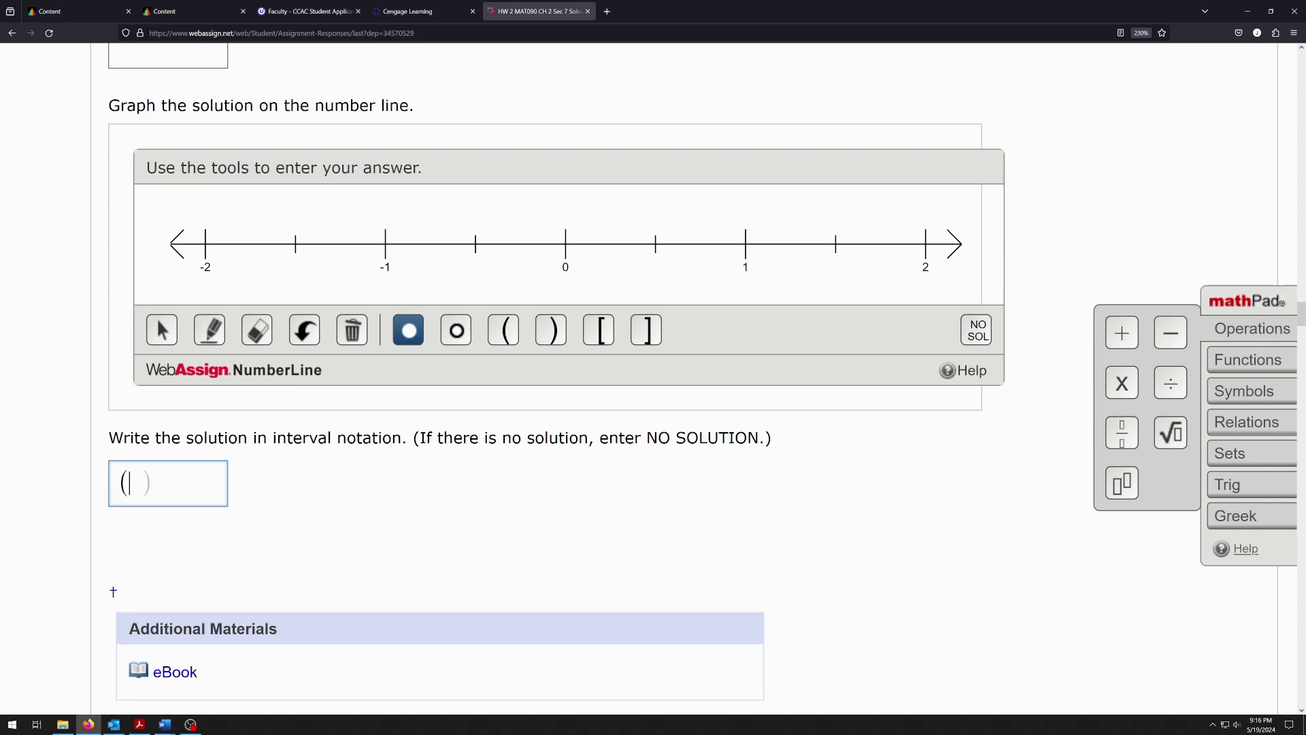
key(BackSpace)
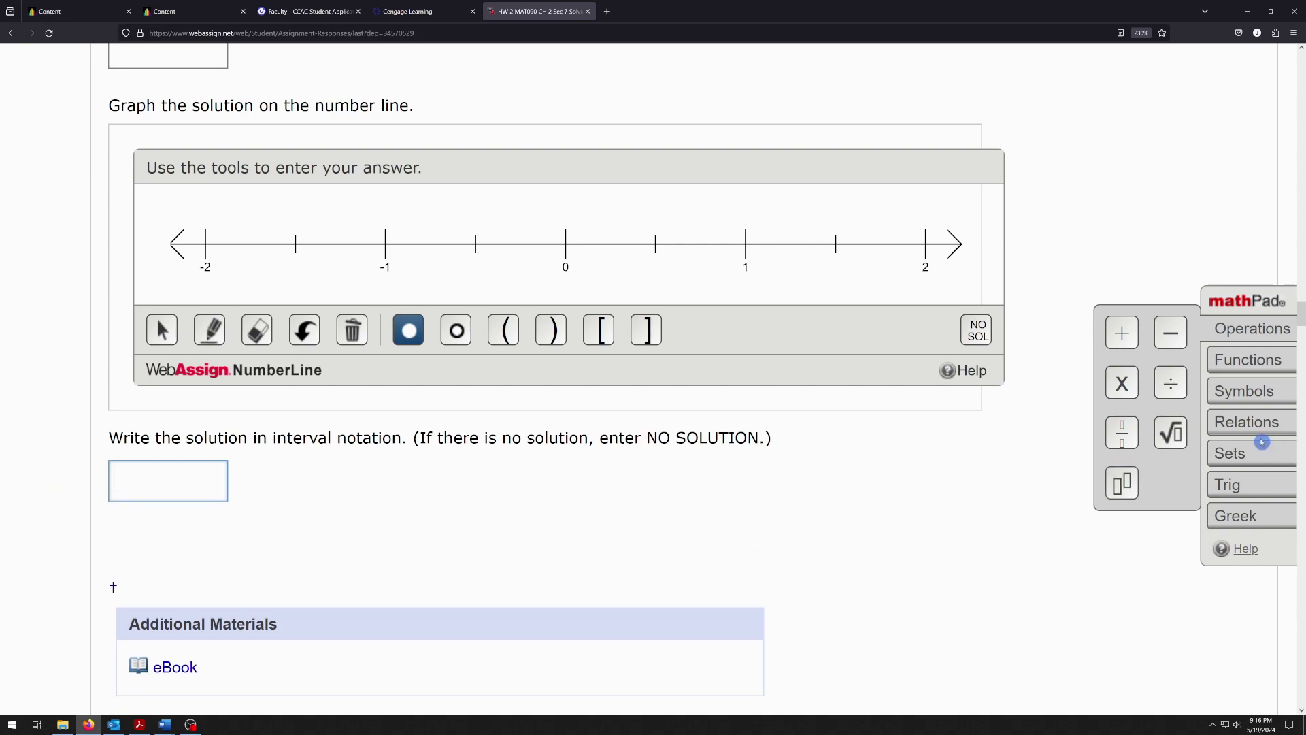
click(1250, 389)
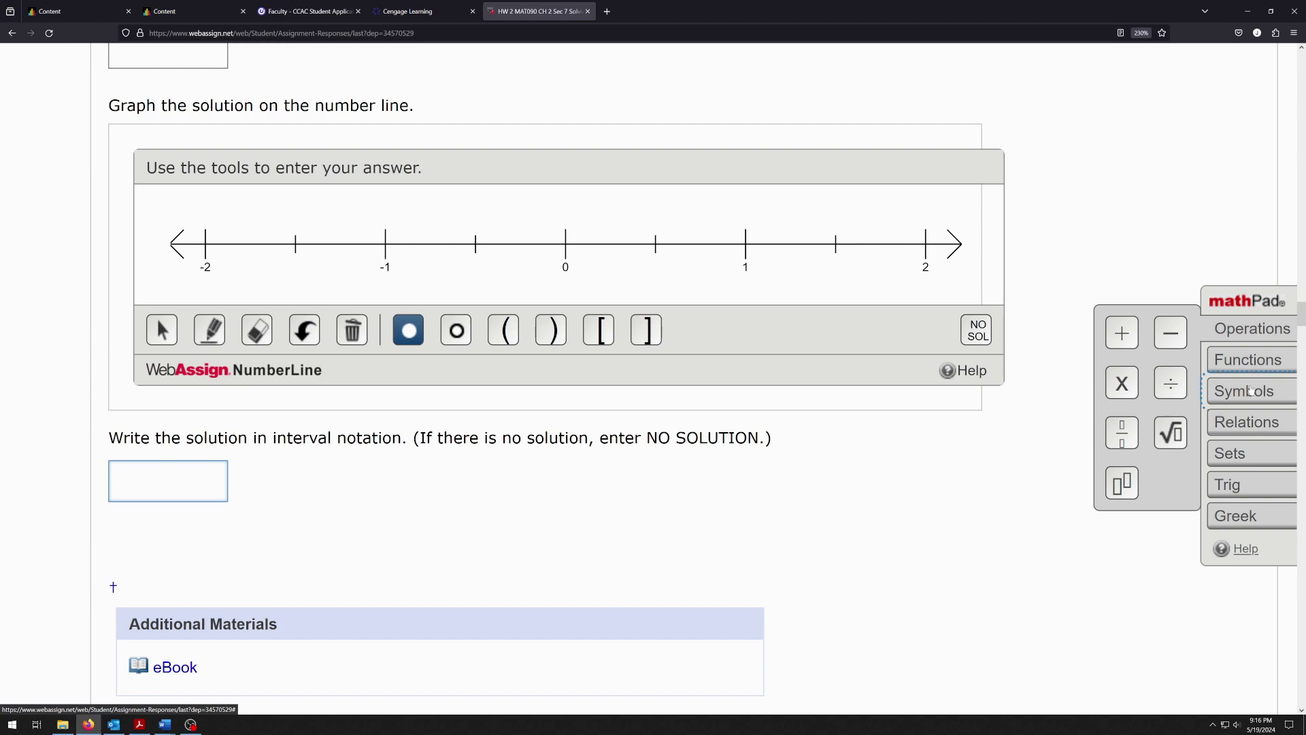
click(1258, 422)
click(1253, 456)
click(1253, 474)
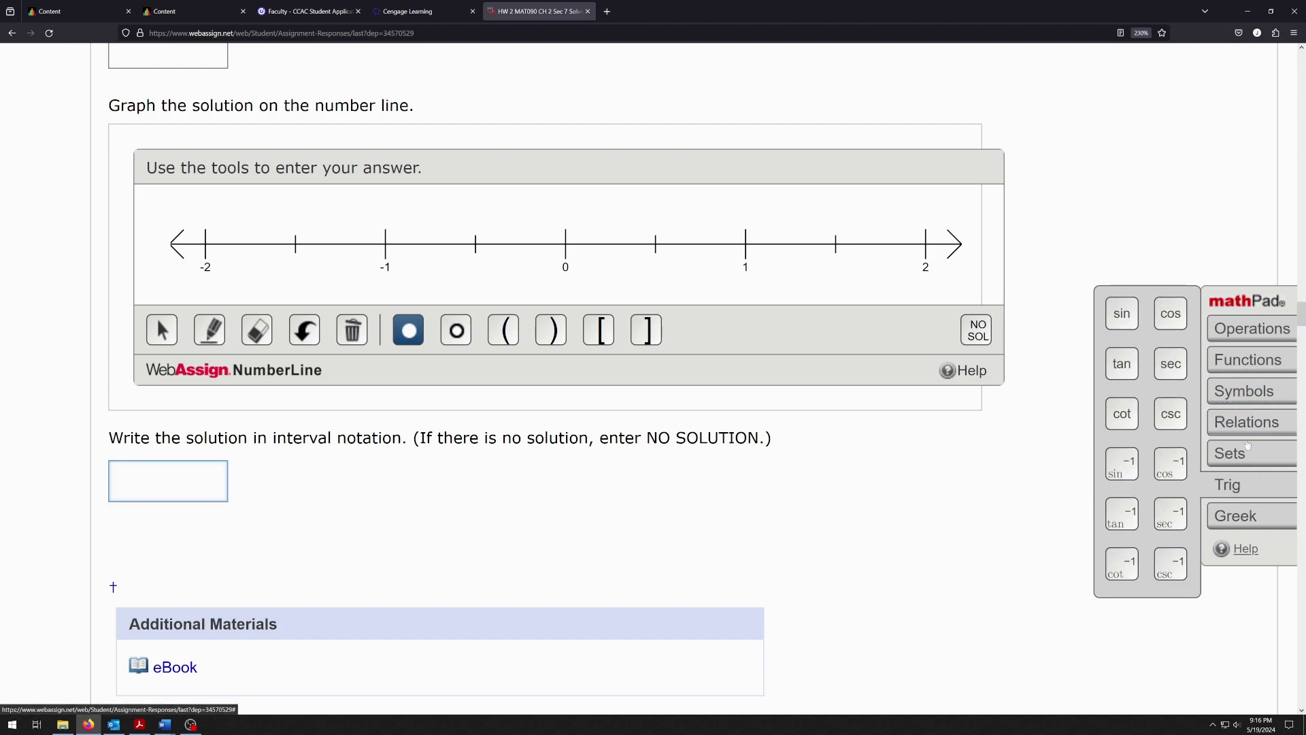
click(1249, 391)
click(1250, 361)
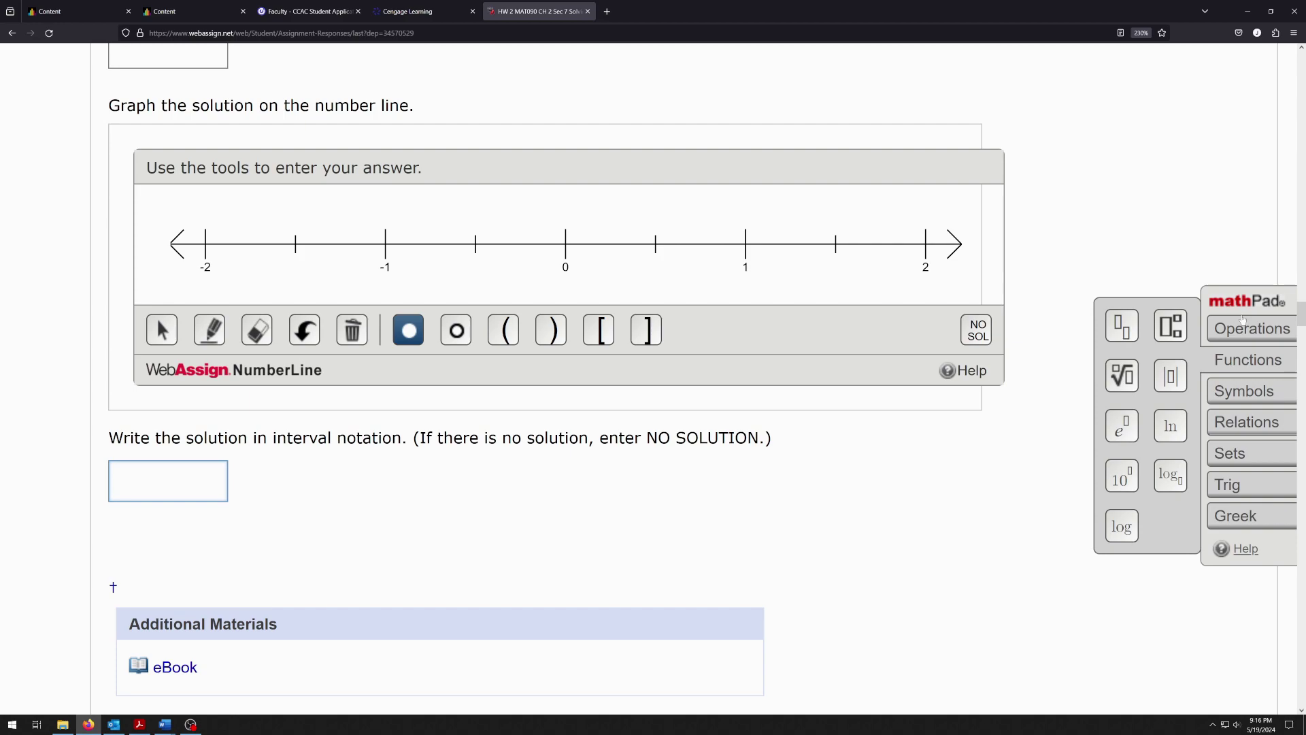
click(1244, 327)
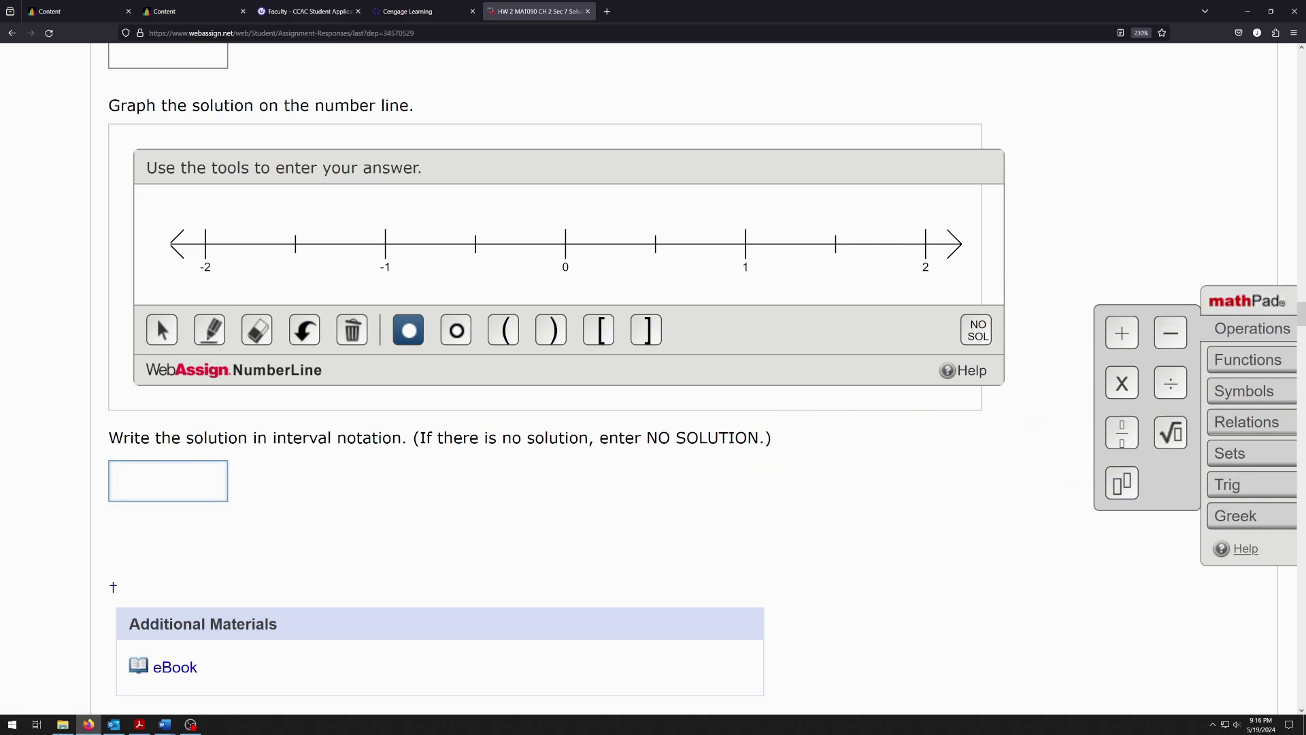
Enter empty parentheses in the interval box and dismiss the Last saved notice
text(()
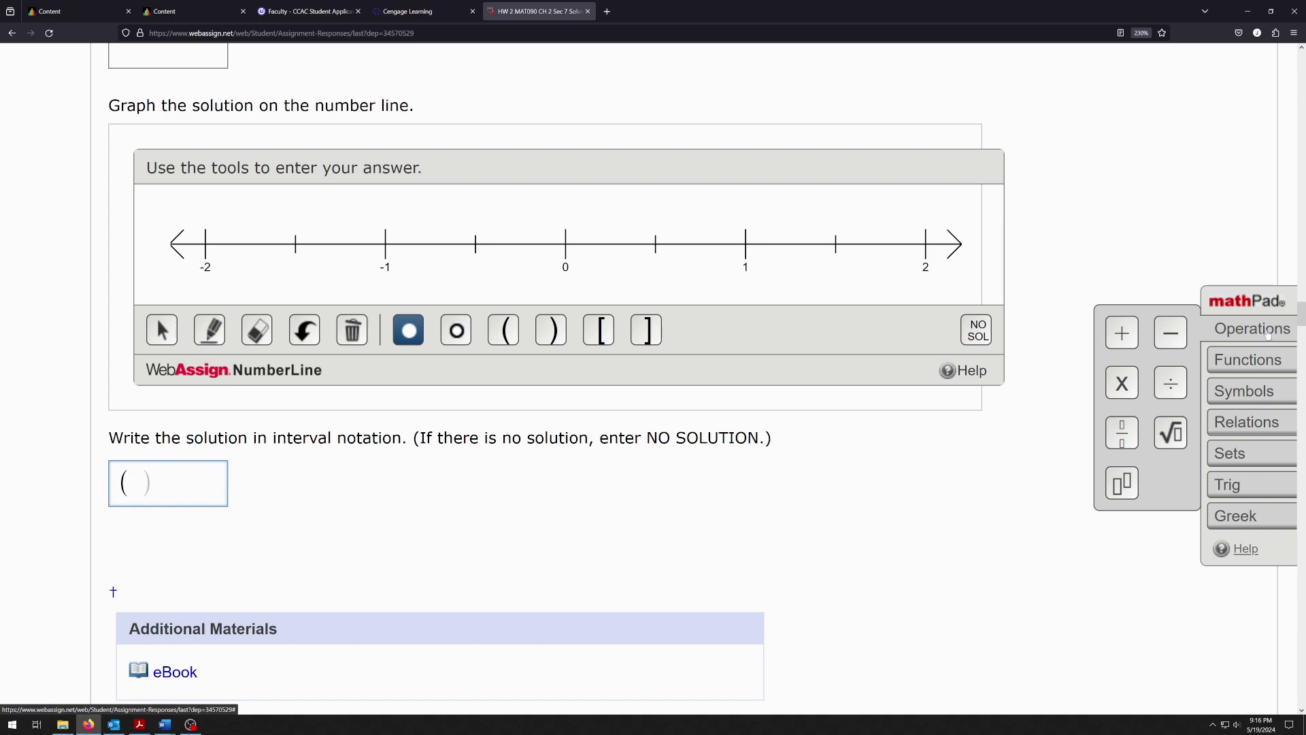
click(1262, 366)
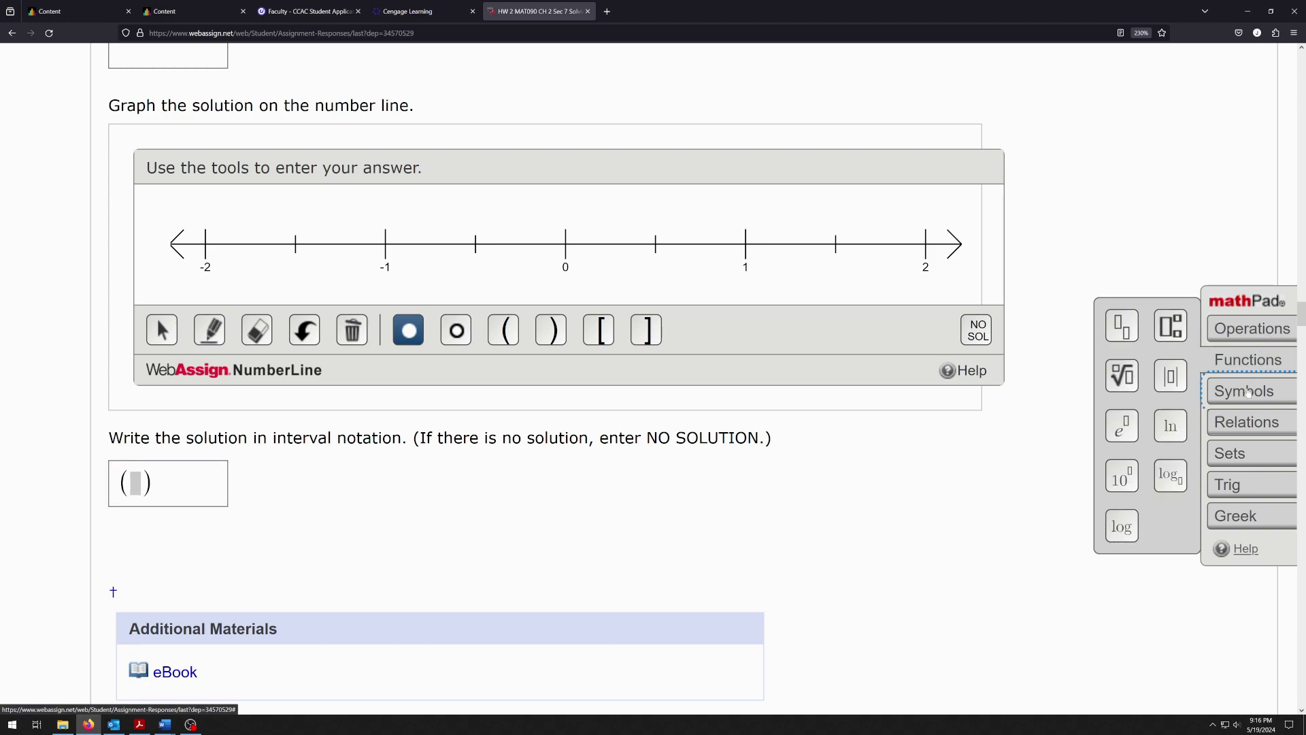
click(1249, 392)
click(1242, 423)
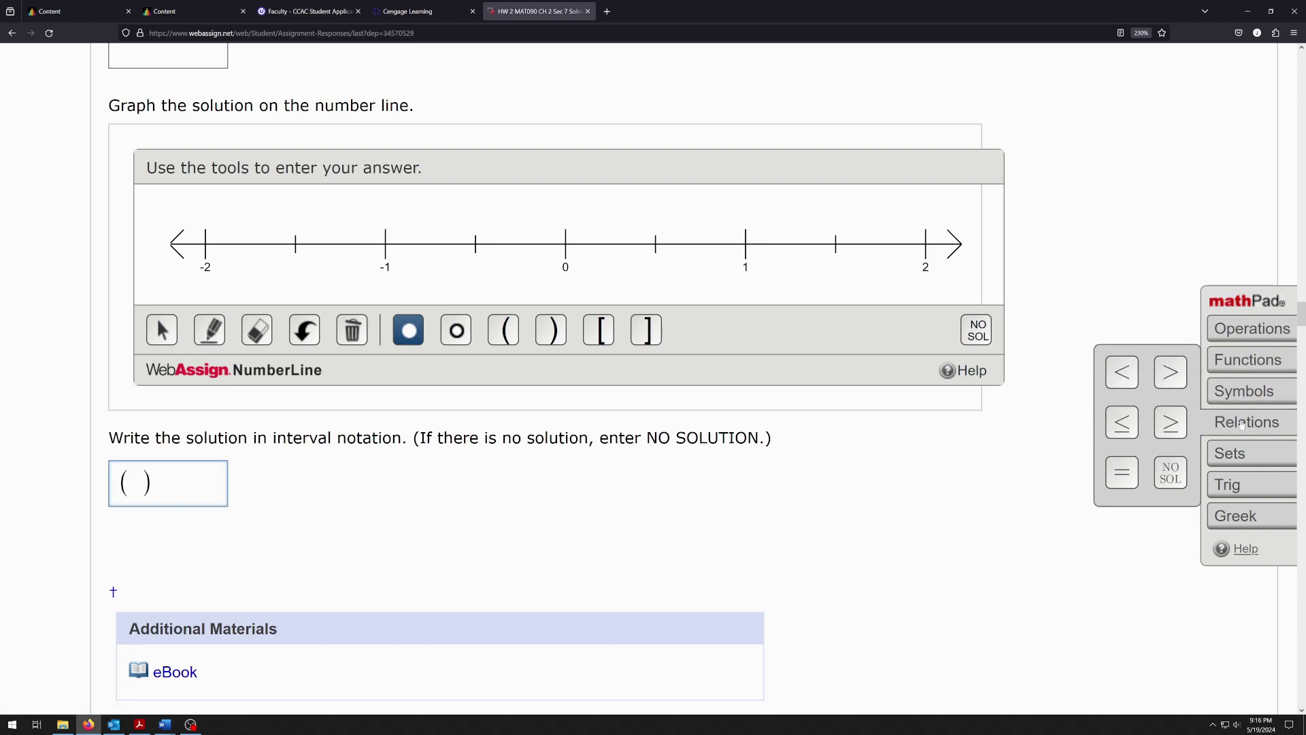
click(1247, 455)
click(1239, 483)
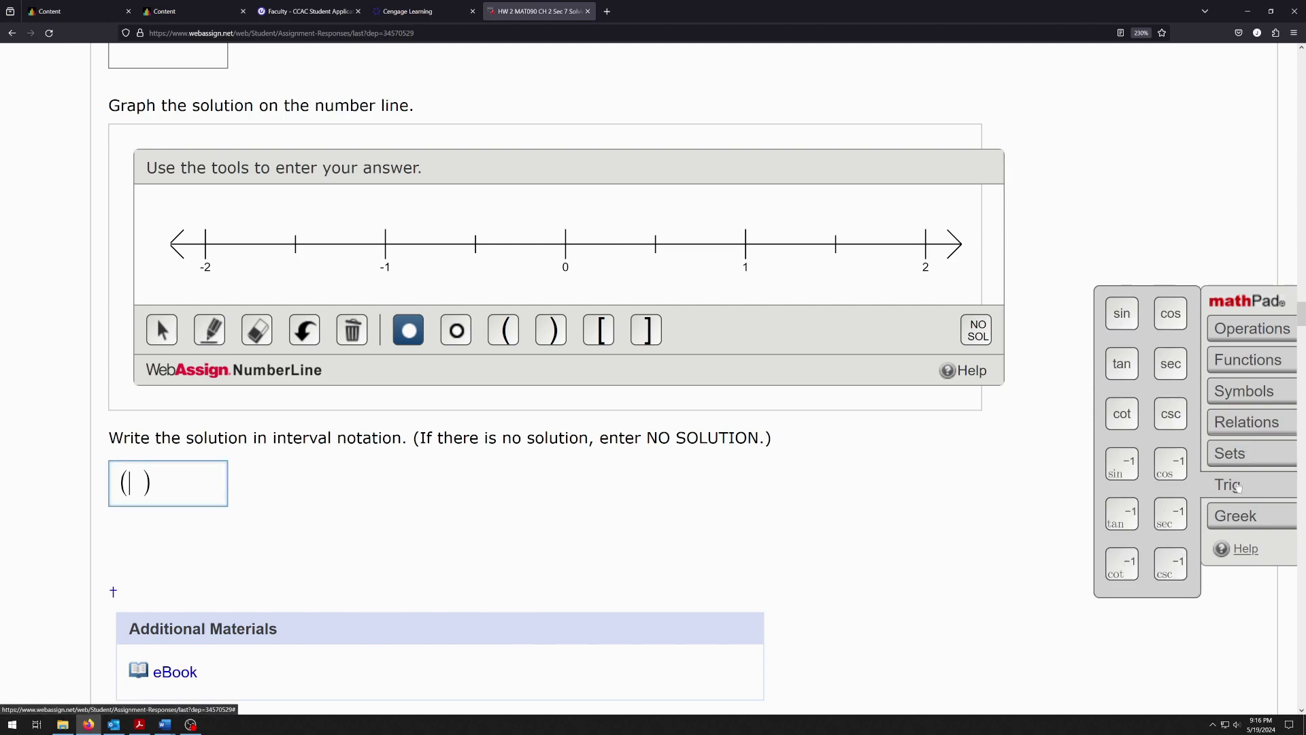
click(1231, 517)
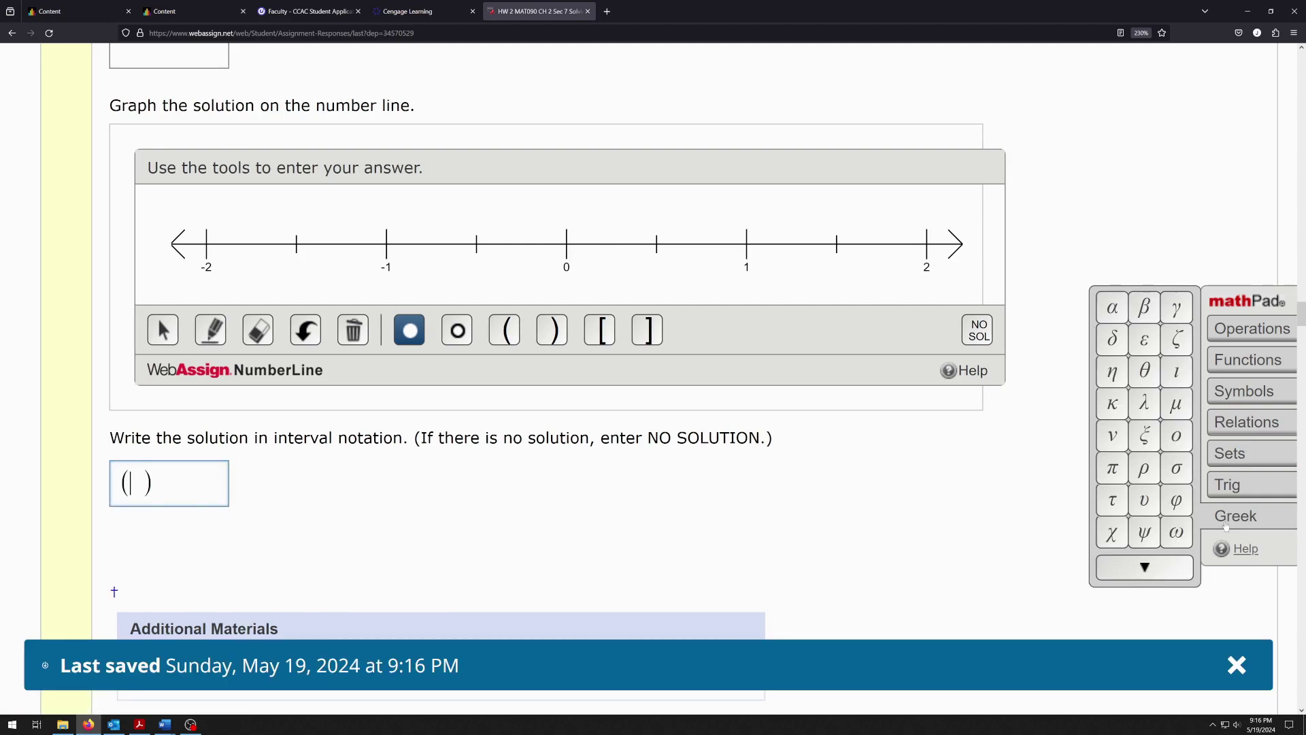
click(1236, 665)
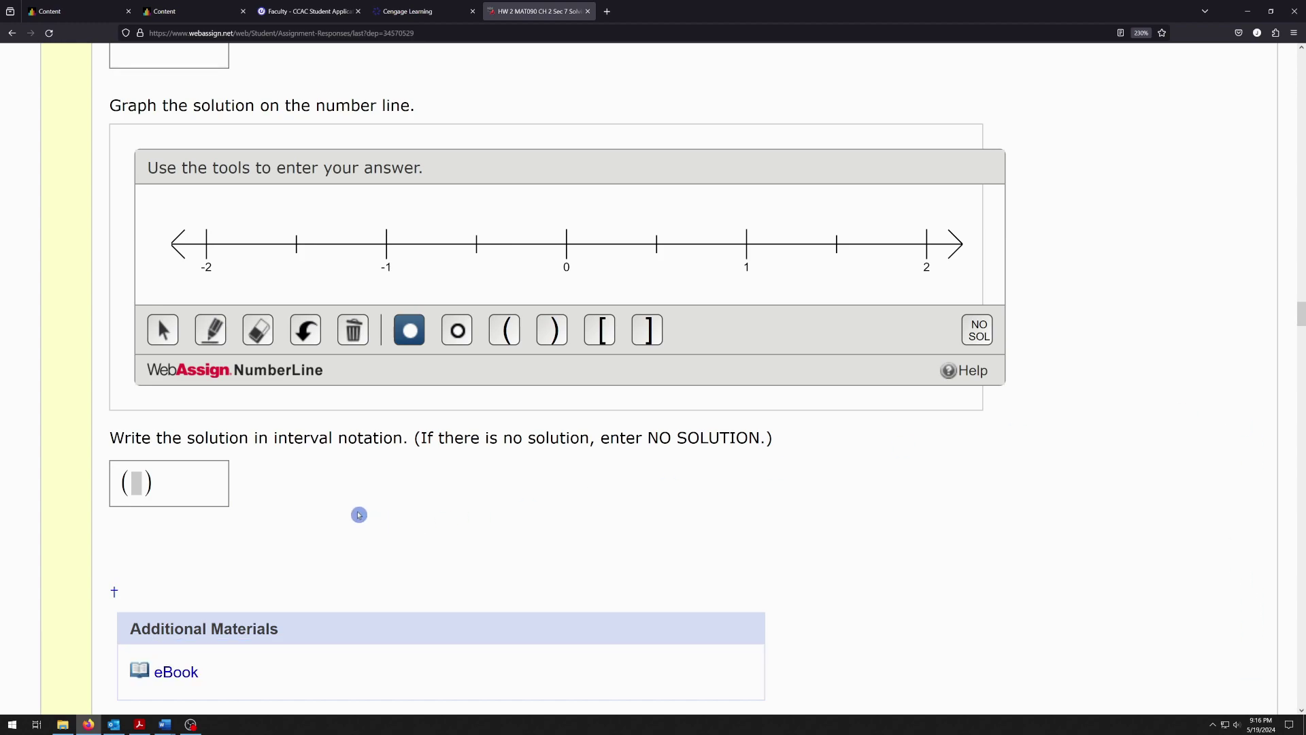
click(133, 483)
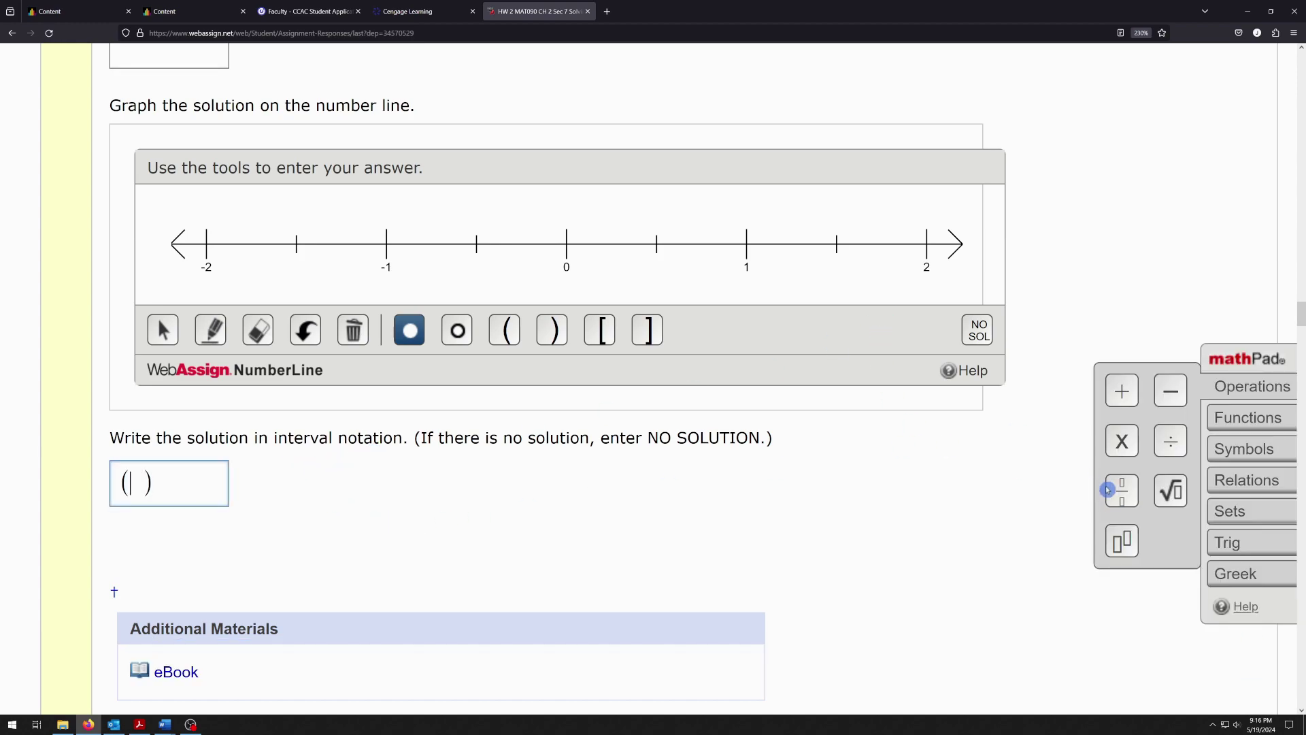
Enter the fraction 1/2 followed by a comma inside the parentheses
click(1129, 497)
text(1/)
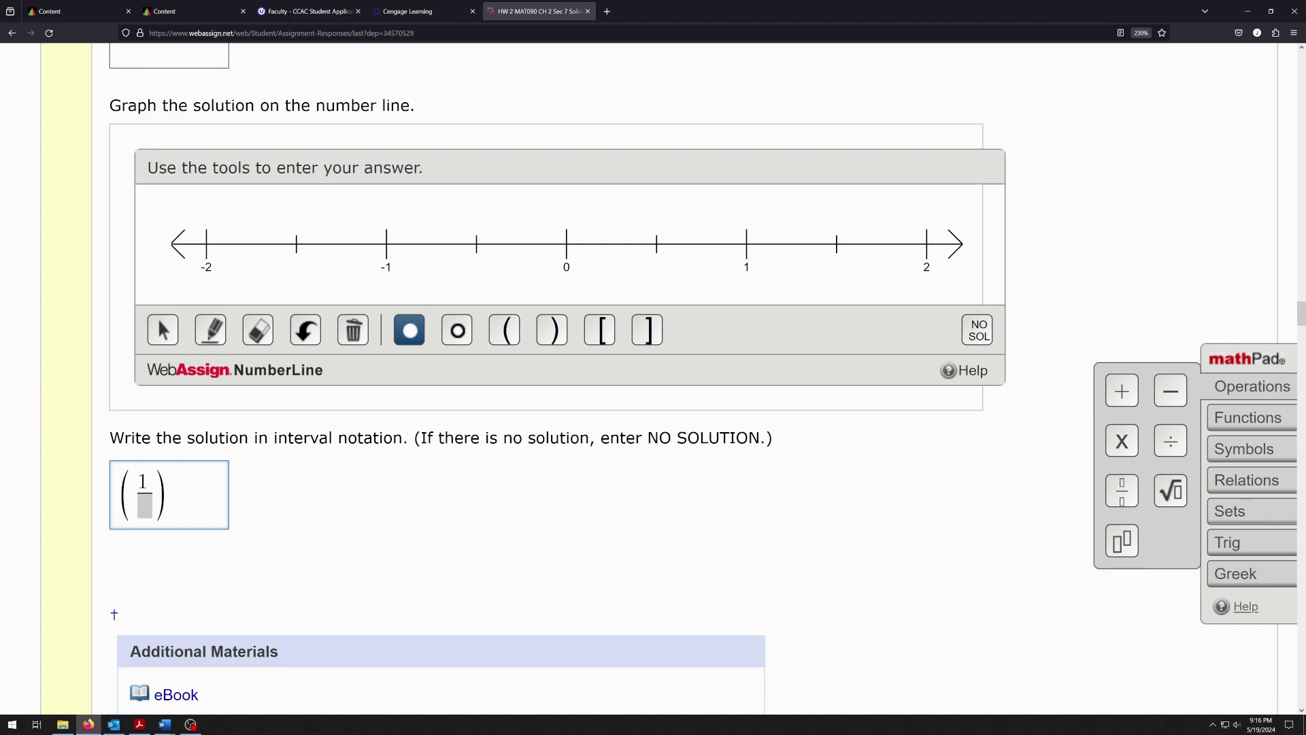
click(140, 507)
text(2)
key(Right)
text(,)
Add ∞ from the Symbols palette as the upper bound, then zoom the page out
click(1237, 512)
click(1245, 481)
click(1246, 452)
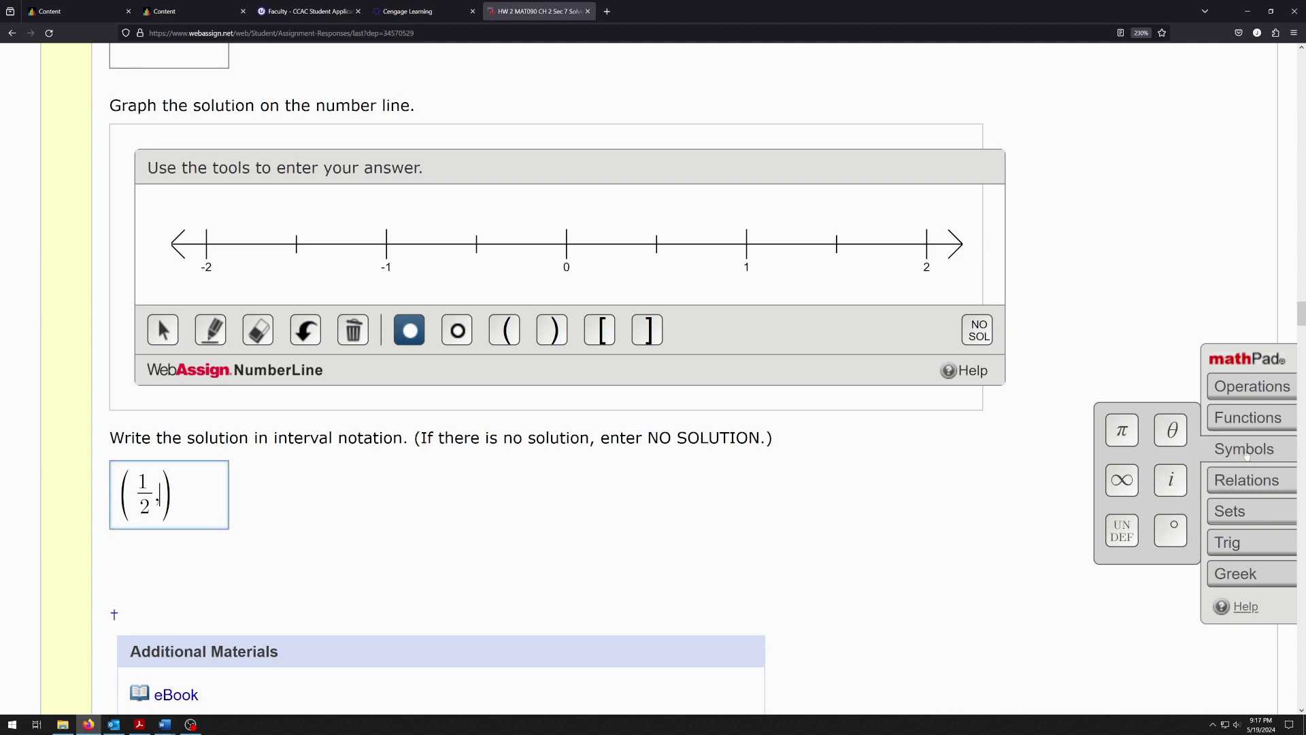
click(1122, 487)
key(ctrl+minus)
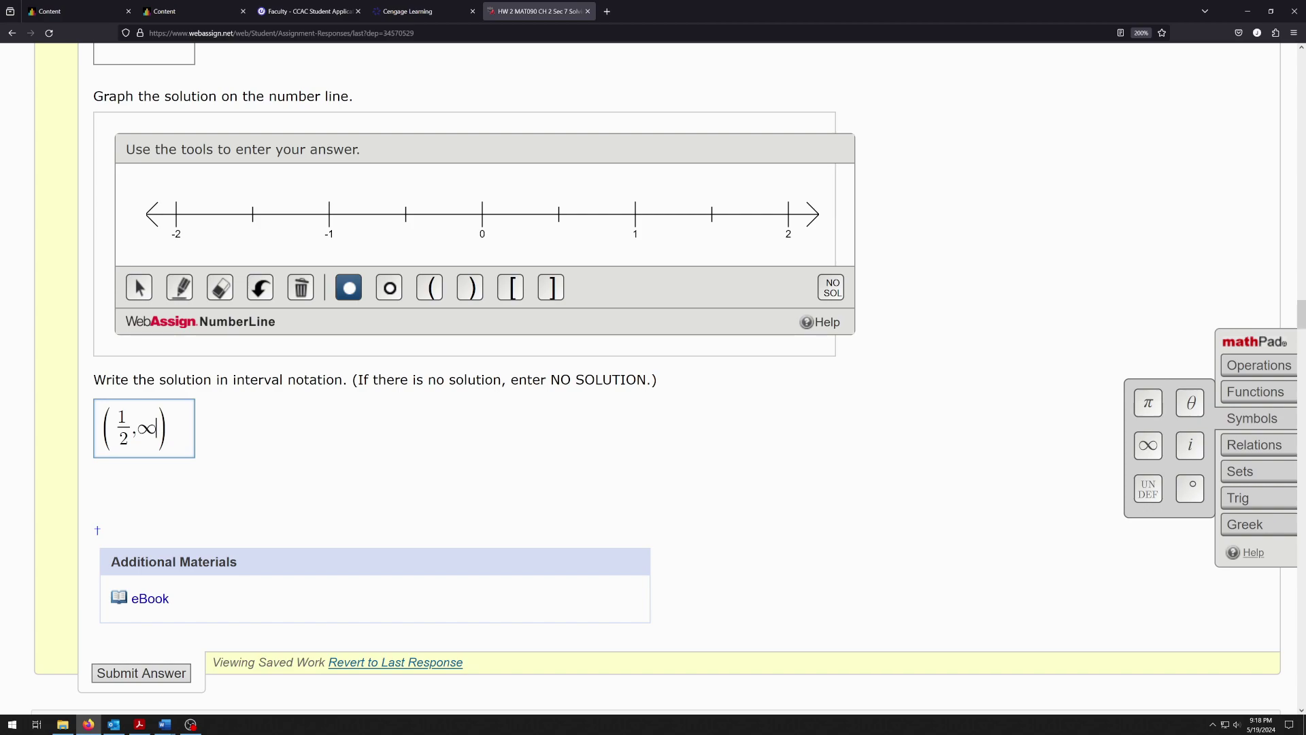
Submit the (1/2, ∞) answer for question 4, then scroll through questions 5–7 and back
click(140, 673)
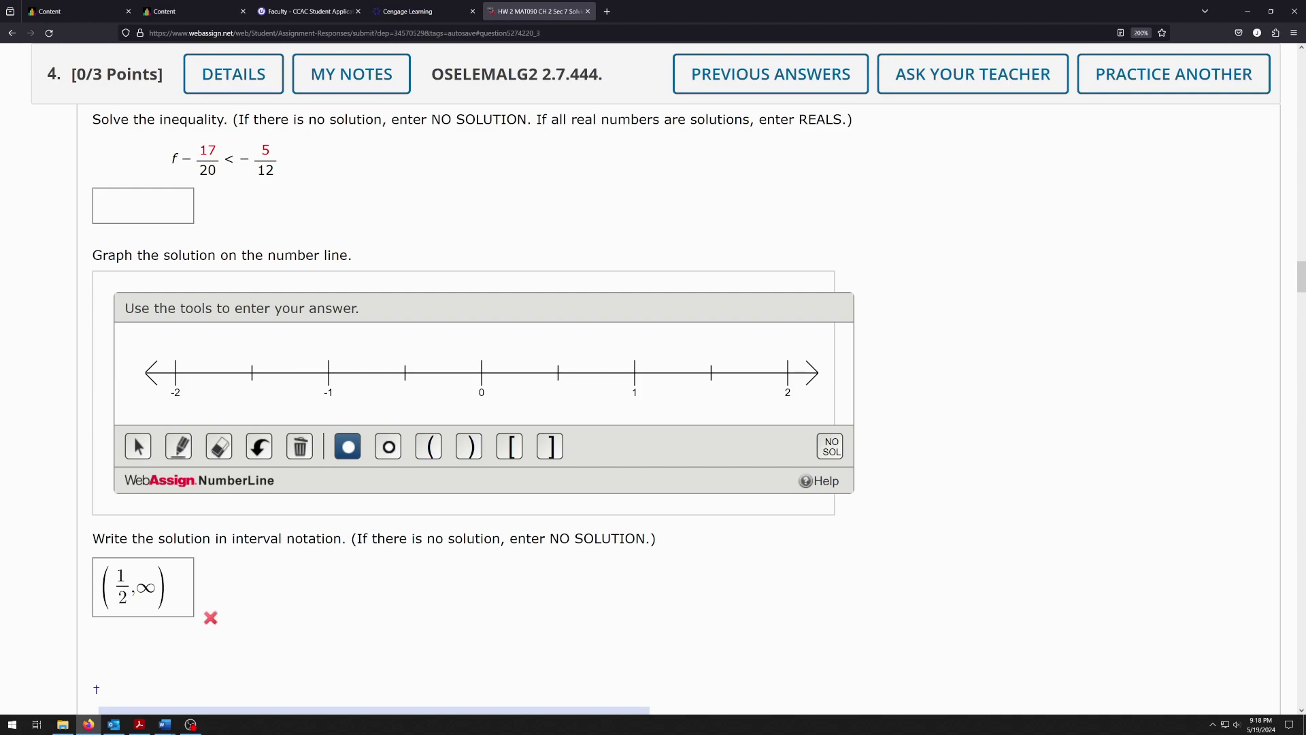
click(146, 208)
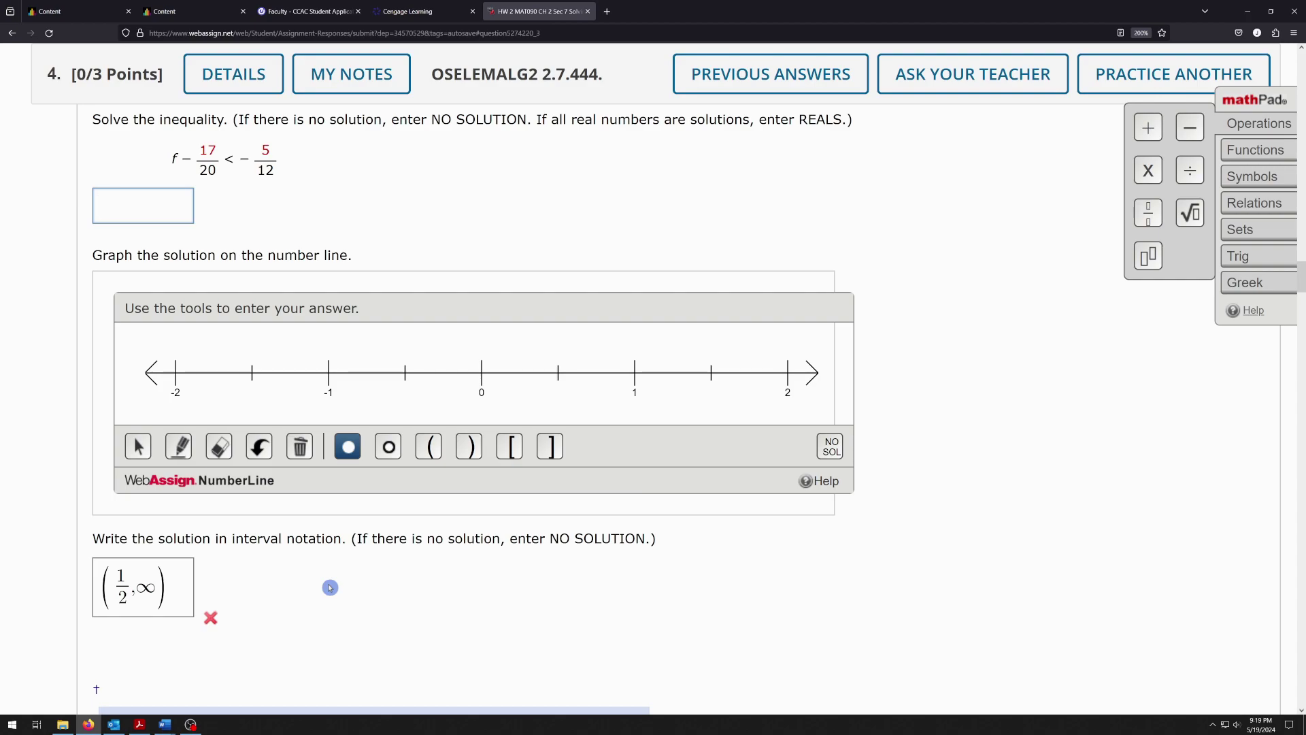
scroll(319, 582, down, 1)
scroll(319, 582, down, 10)
scroll(319, 582, down, 10)
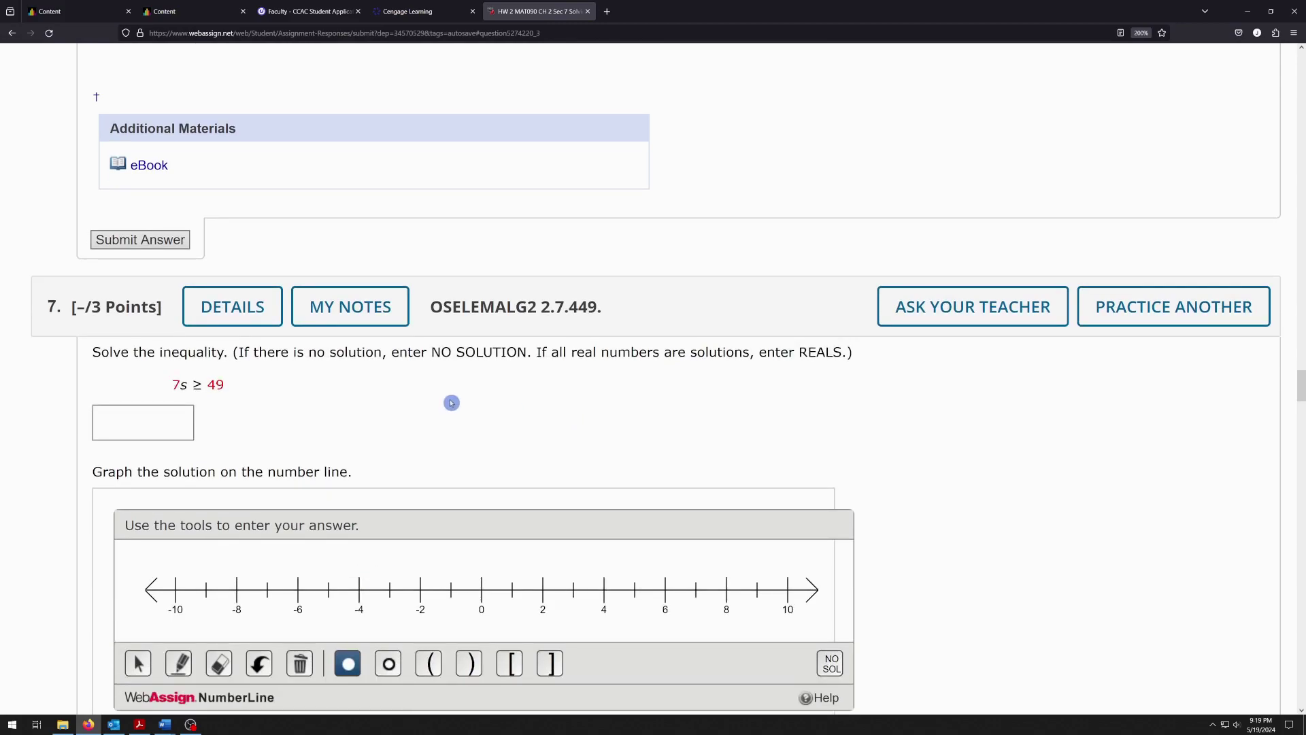
scroll(589, 481, up, 20)
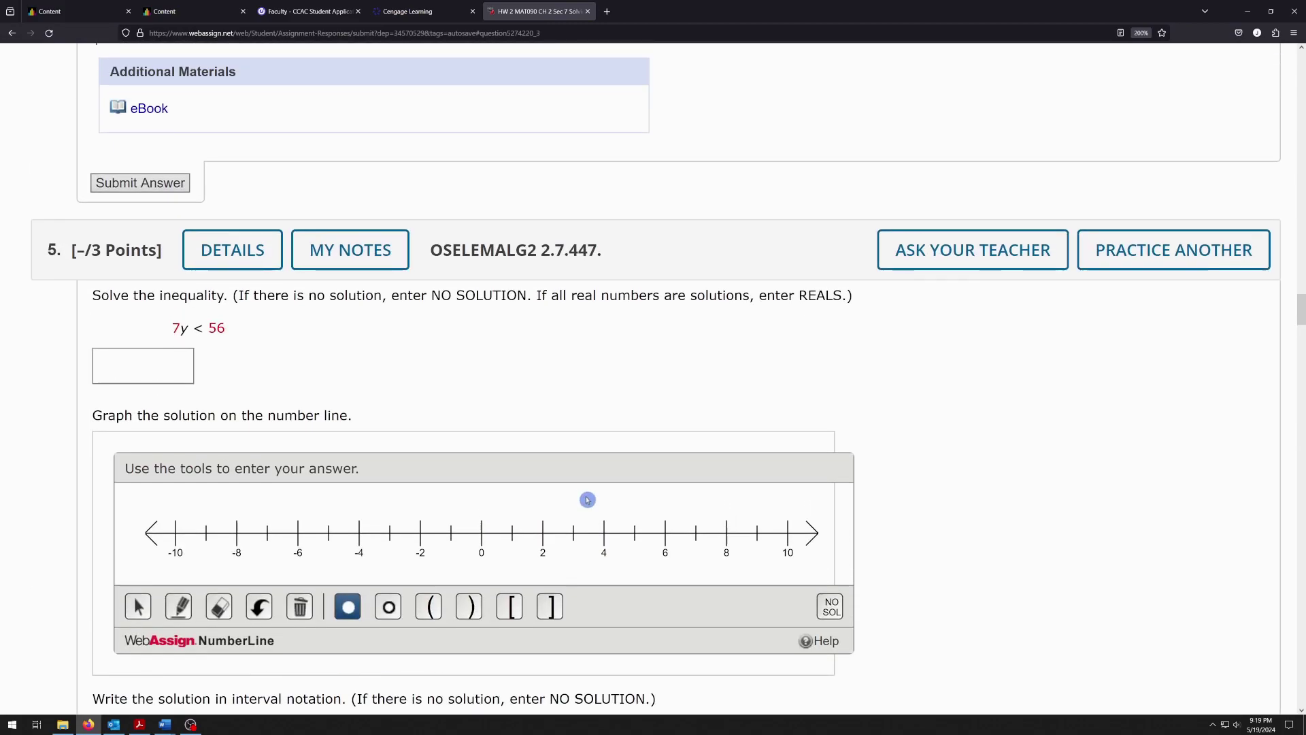
scroll(588, 500, up, 15)
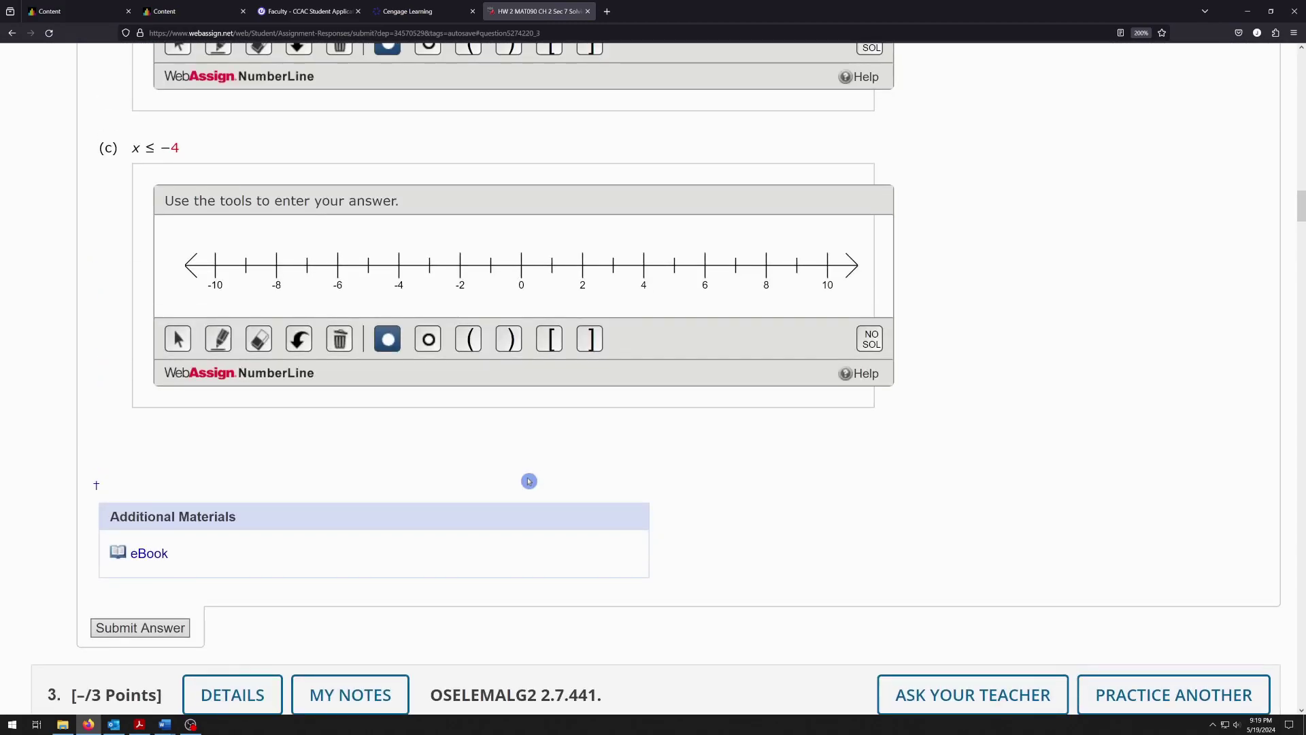